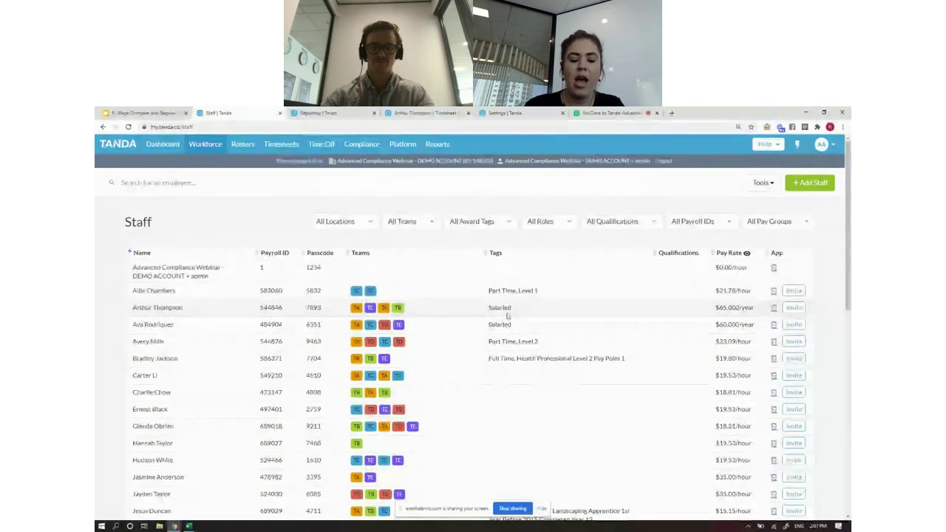
- Open the profile of the salaried employee on $65,000/year and review the payroll information, including award, employment type and salary
{"action": "left_click", "coordinate": [156, 312]}
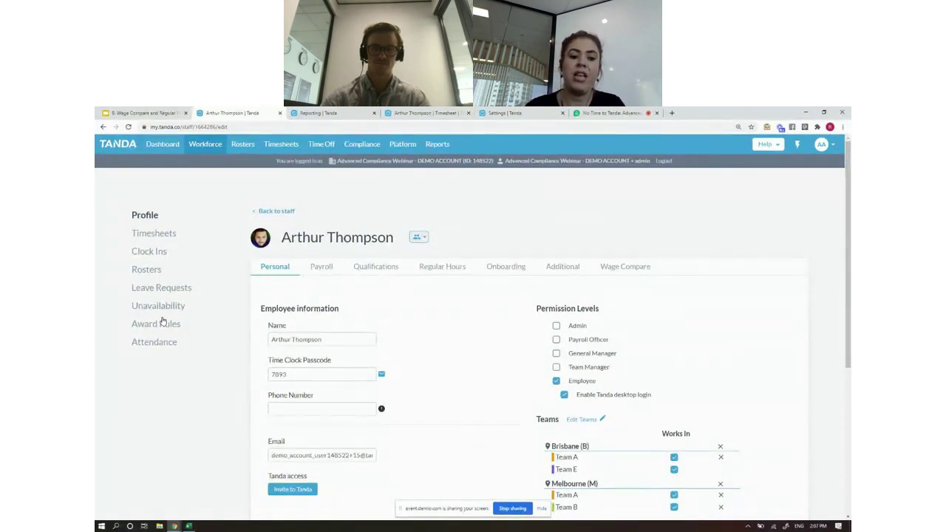
{"action": "left_click", "coordinate": [326, 269]}
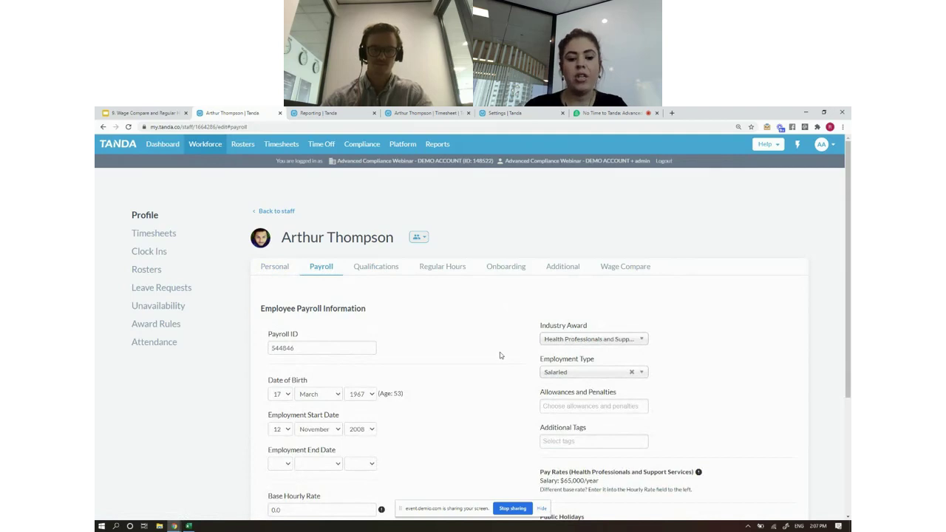
{"action": "scroll", "coordinate": [512, 356], "scroll_direction": "down", "scroll_amount": 2}
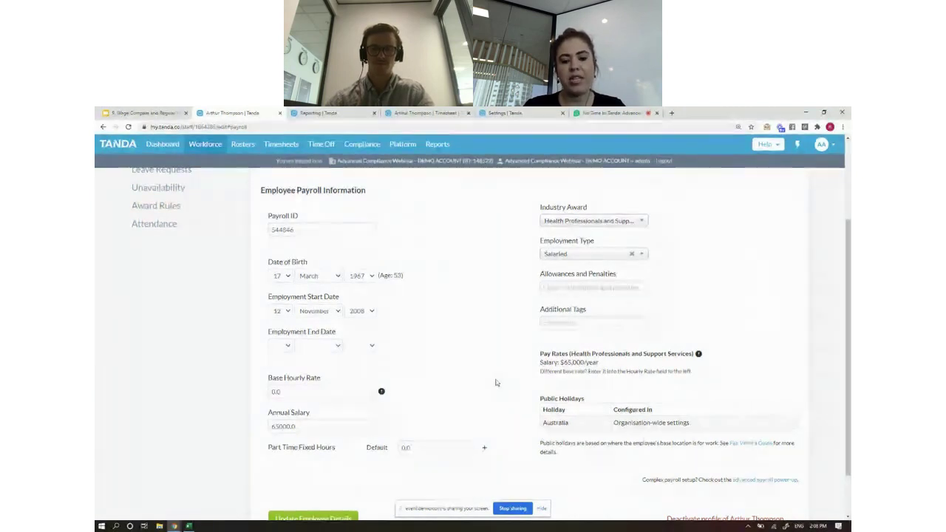
{"action": "scroll", "coordinate": [496, 382], "scroll_direction": "up", "scroll_amount": 2}
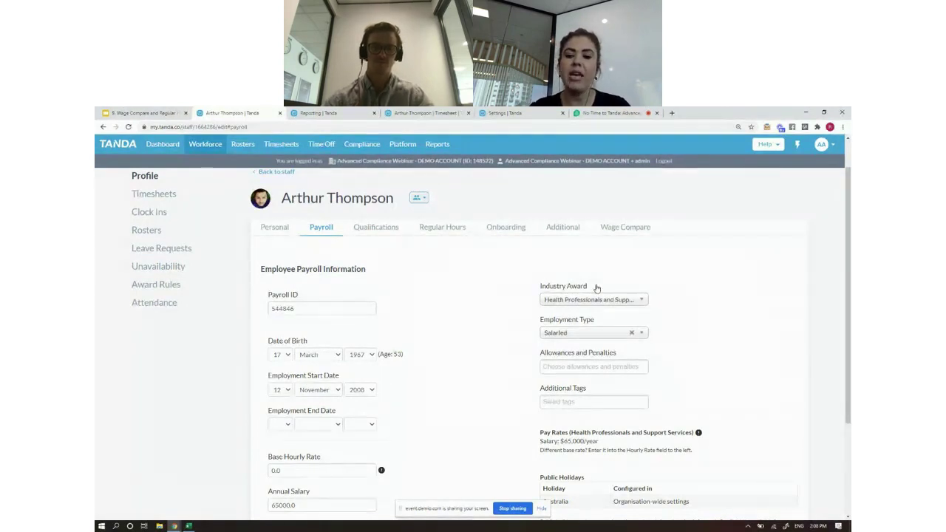
- Open the employee's existing wage comparison for editing and look through the available classification levels
{"action": "left_click", "coordinate": [626, 229]}
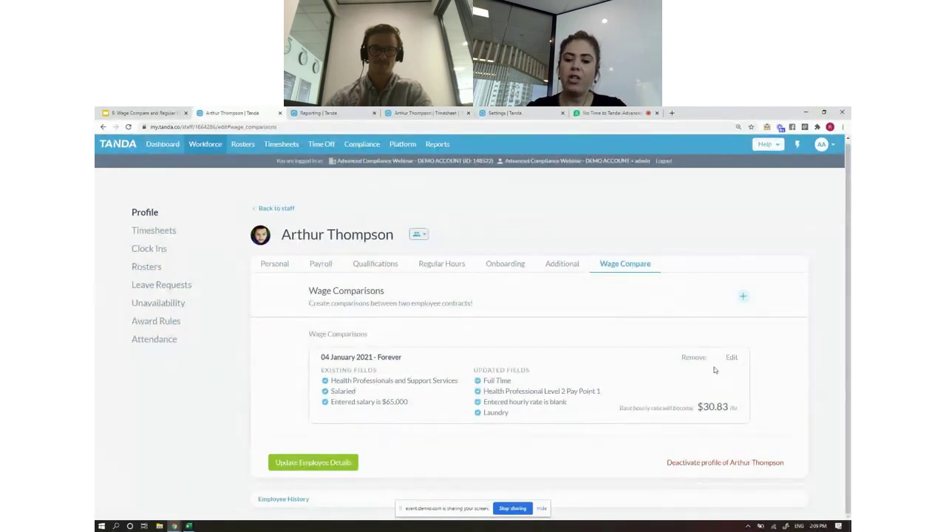
{"action": "left_click", "coordinate": [734, 358]}
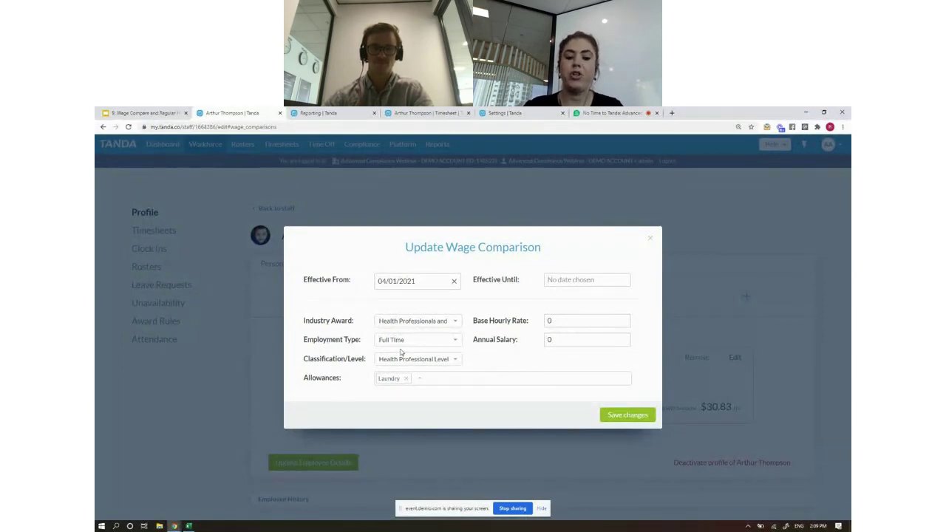
{"action": "left_click", "coordinate": [440, 360]}
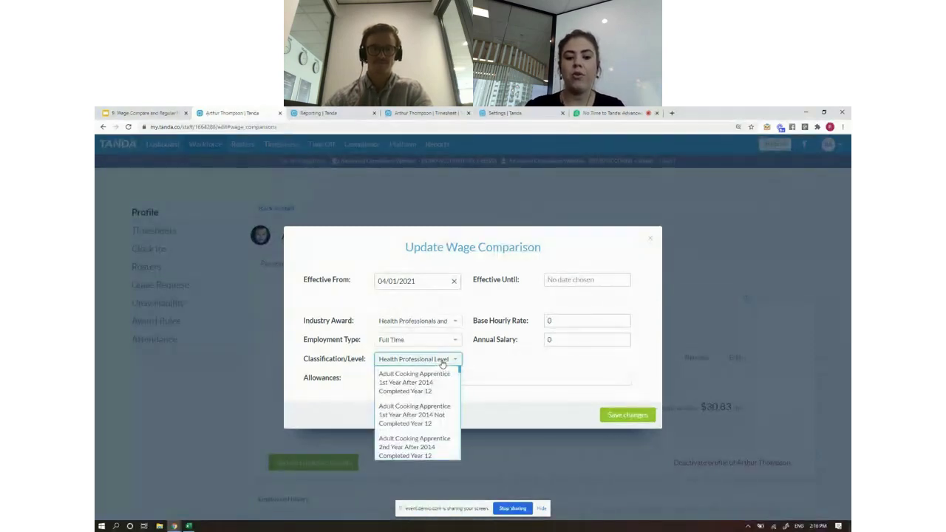
{"action": "left_click", "coordinate": [484, 362]}
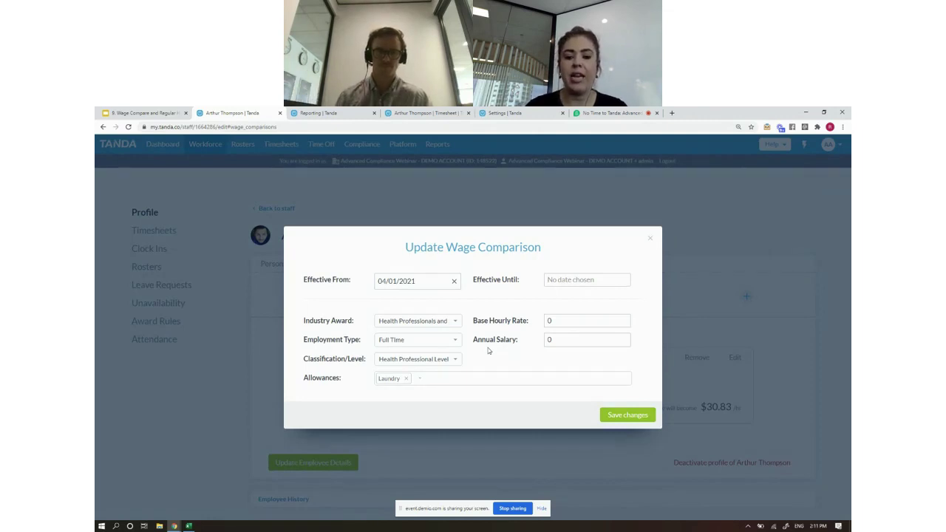
- Try an Effective Until date of 05/04/2021, look through the allowance options, and close the wage comparison without saving
{"action": "left_click", "coordinate": [573, 279]}
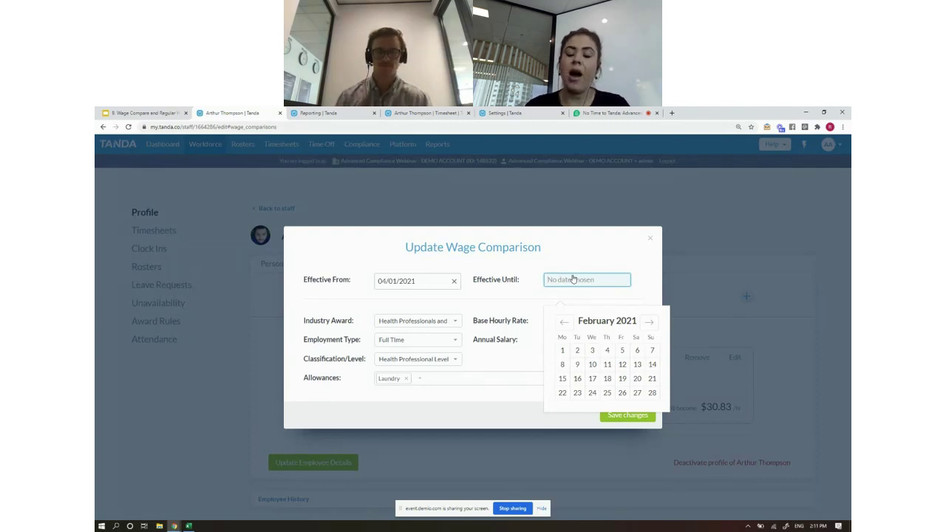
{"action": "left_click", "coordinate": [649, 322]}
{"action": "left_click", "coordinate": [649, 322]}
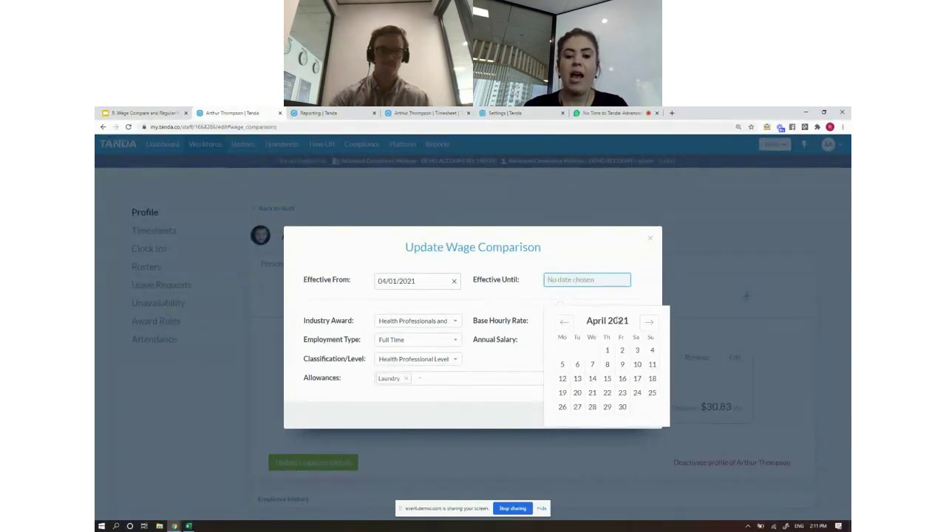
{"action": "left_click", "coordinate": [563, 364]}
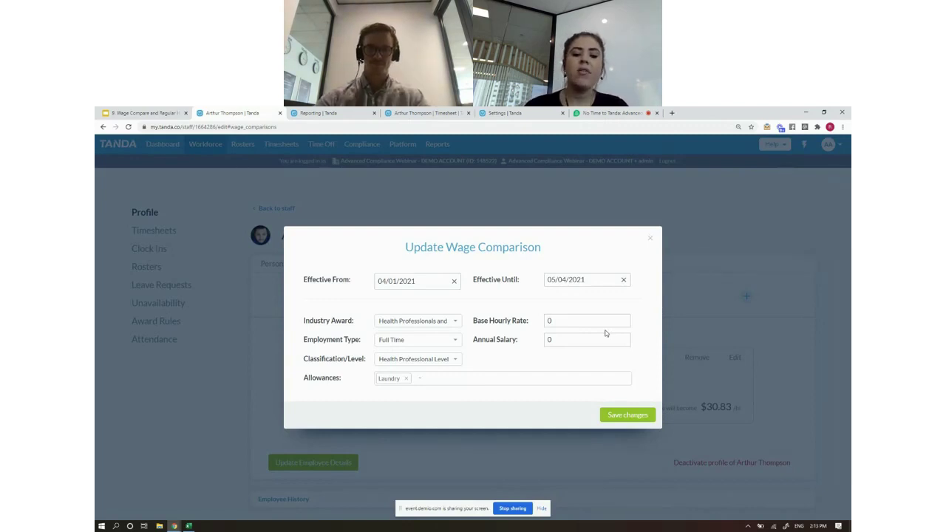
{"action": "left_click", "coordinate": [439, 384]}
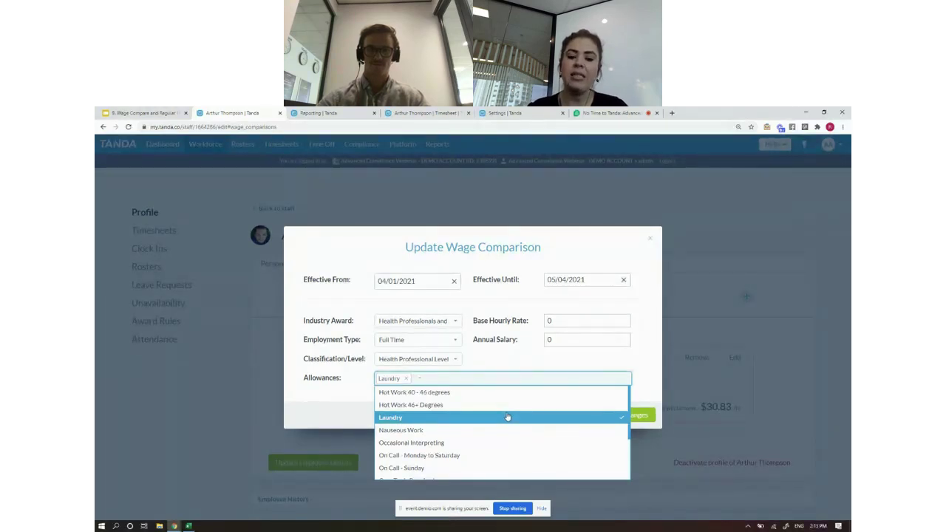
{"action": "left_click", "coordinate": [362, 401]}
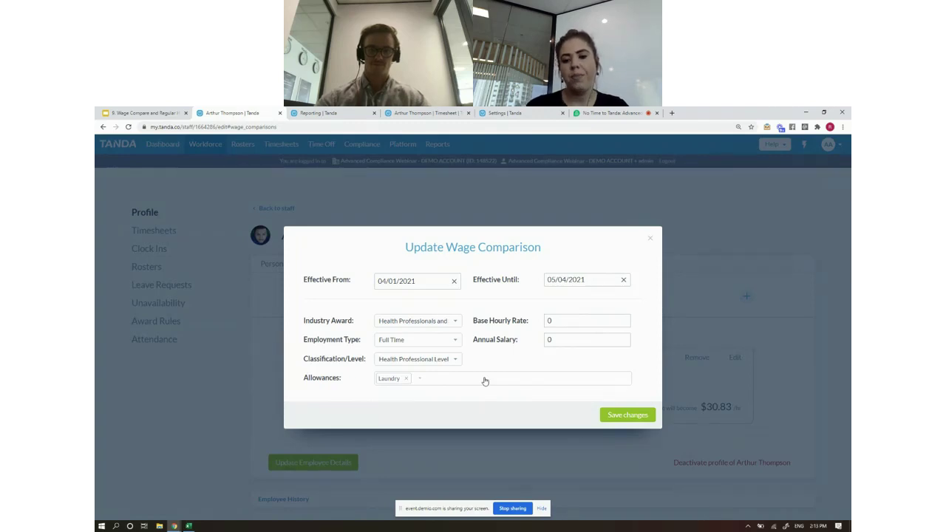
{"action": "left_click", "coordinate": [650, 239]}
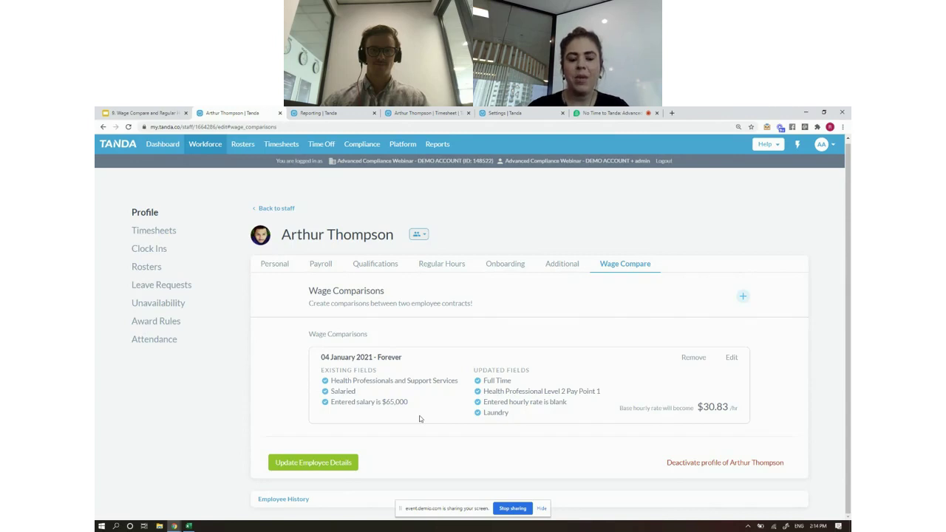
- Switch to the profile of the salaried Fast Food Industry employee and check the payroll details and wage comparisons
{"action": "left_click", "coordinate": [419, 234]}
{"action": "scroll", "coordinate": [488, 287], "scroll_direction": "down", "scroll_amount": 1}
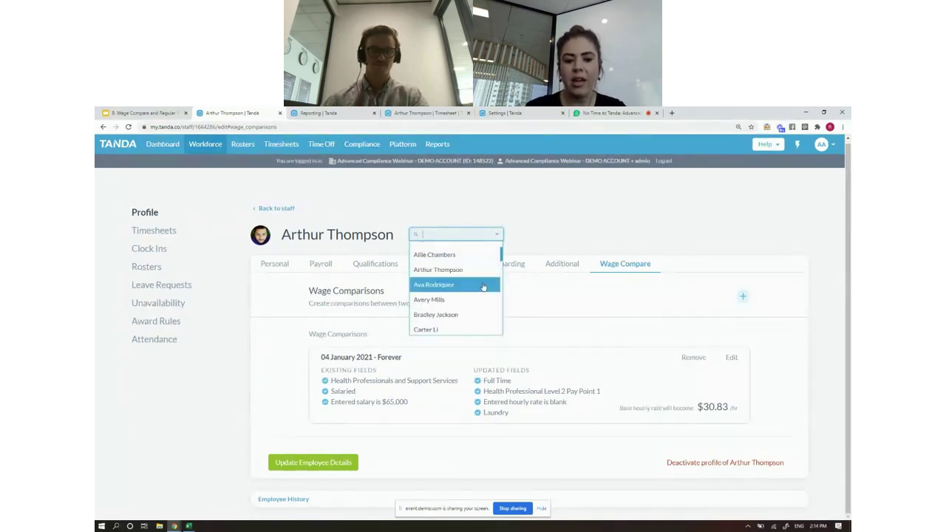
{"action": "left_click", "coordinate": [475, 286]}
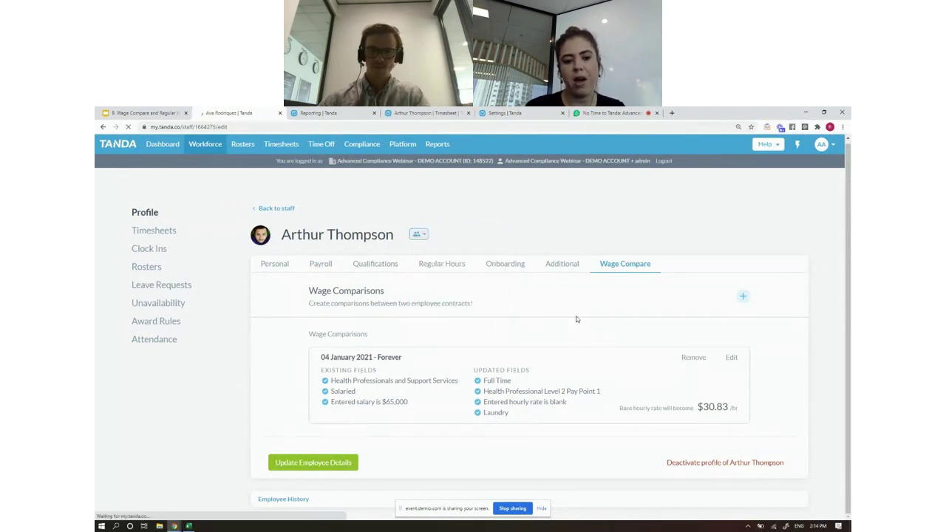
{"action": "left_click", "coordinate": [322, 267]}
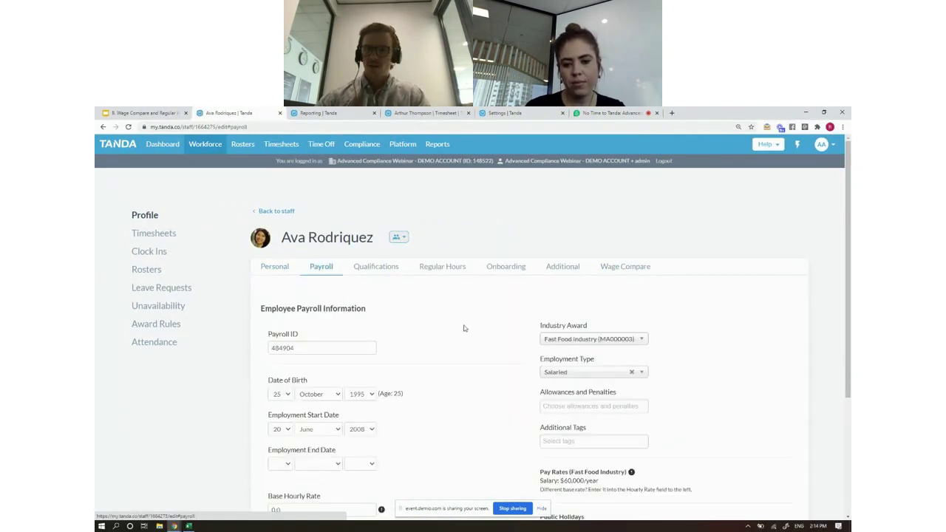
{"action": "left_click", "coordinate": [621, 271]}
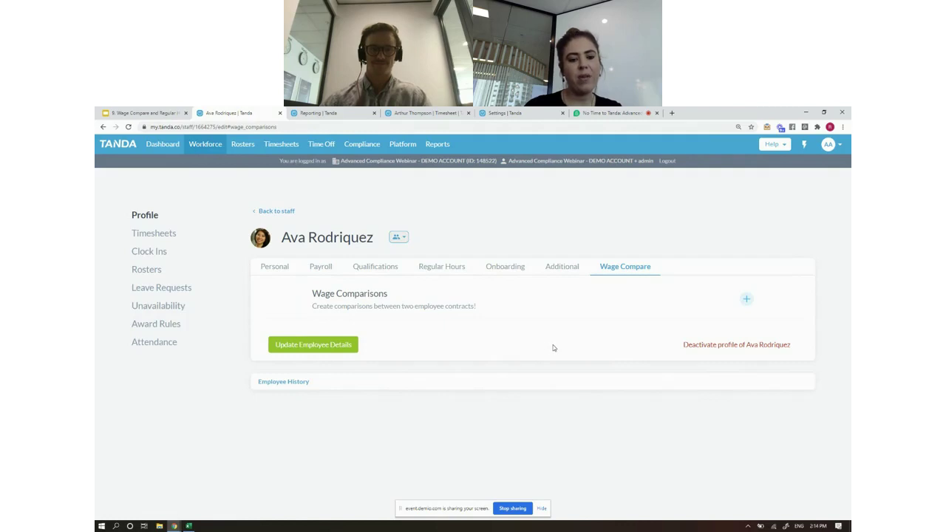
{"action": "left_click", "coordinate": [316, 267]}
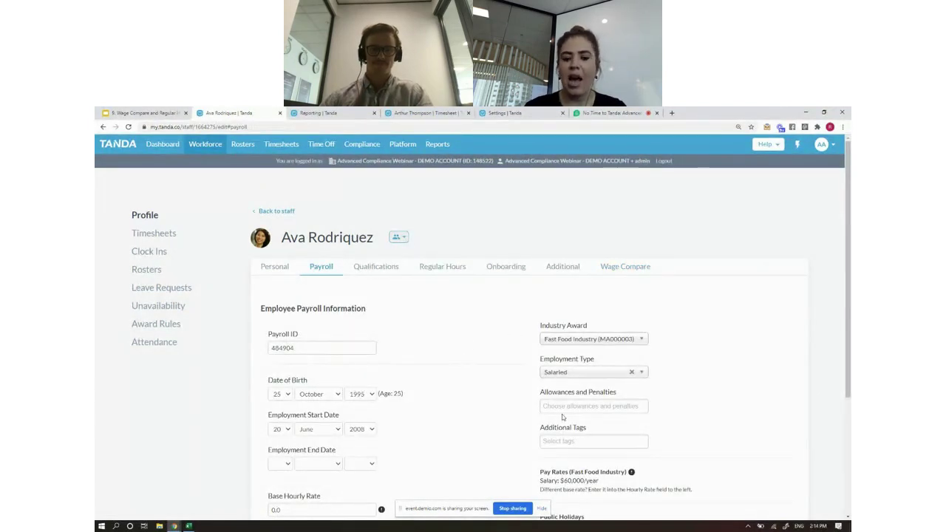
{"action": "left_click", "coordinate": [637, 268]}
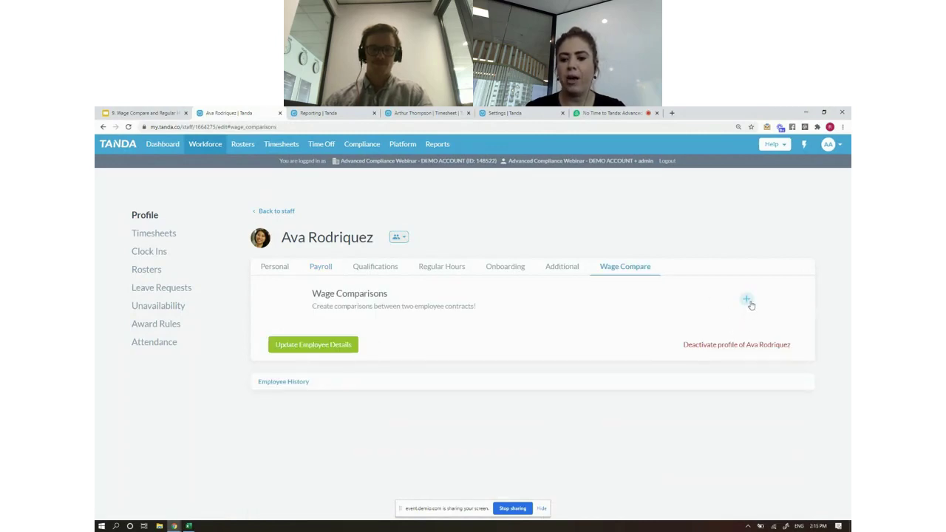
- Start a new wage comparison for this employee, effective from 01/02/2021
{"action": "left_click", "coordinate": [746, 300]}
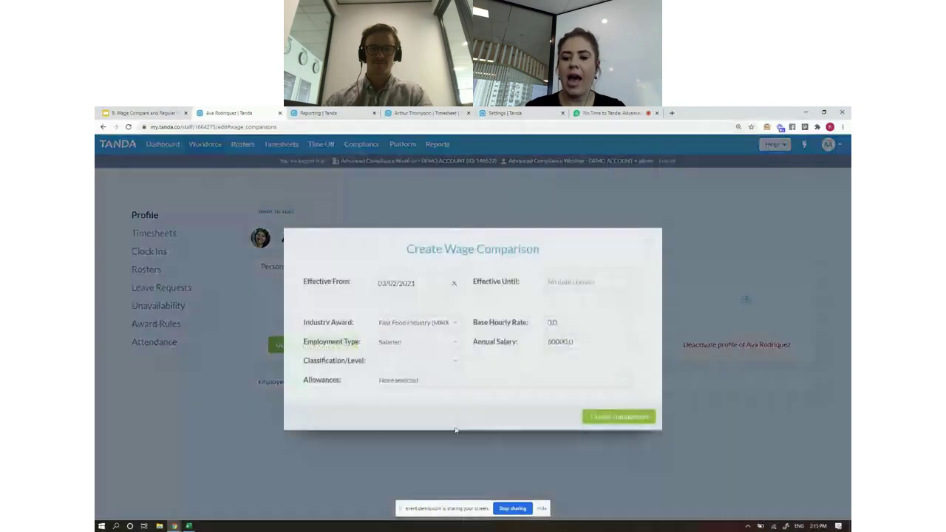
{"action": "left_click", "coordinate": [418, 282]}
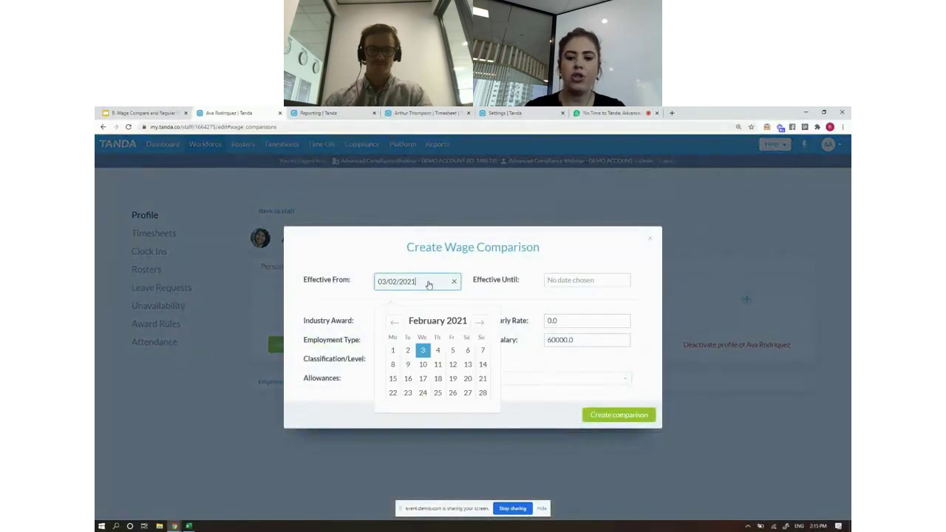
{"action": "left_click", "coordinate": [392, 353]}
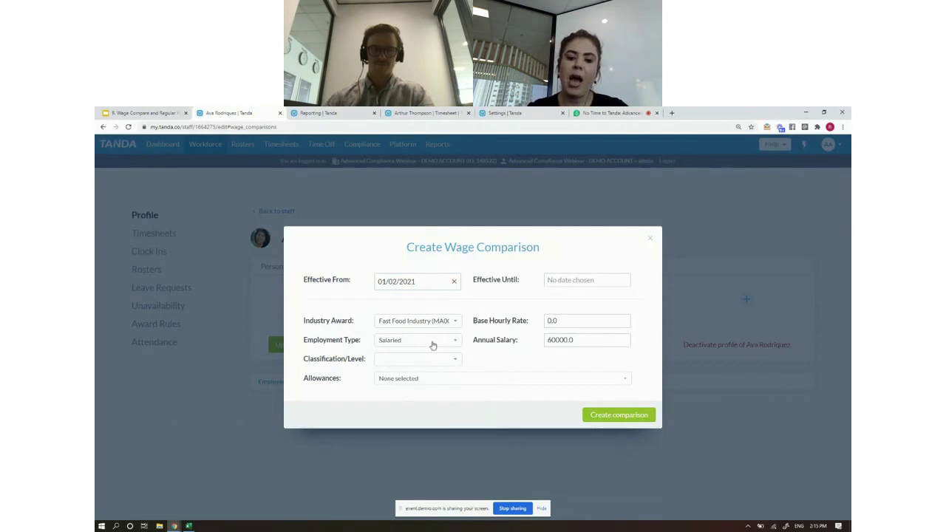
- Set the comparison's employment type to Full Time and its classification to Level 3 Supervisor
{"action": "left_click", "coordinate": [434, 343]}
{"action": "left_click", "coordinate": [493, 366]}
{"action": "left_click", "coordinate": [449, 361]}
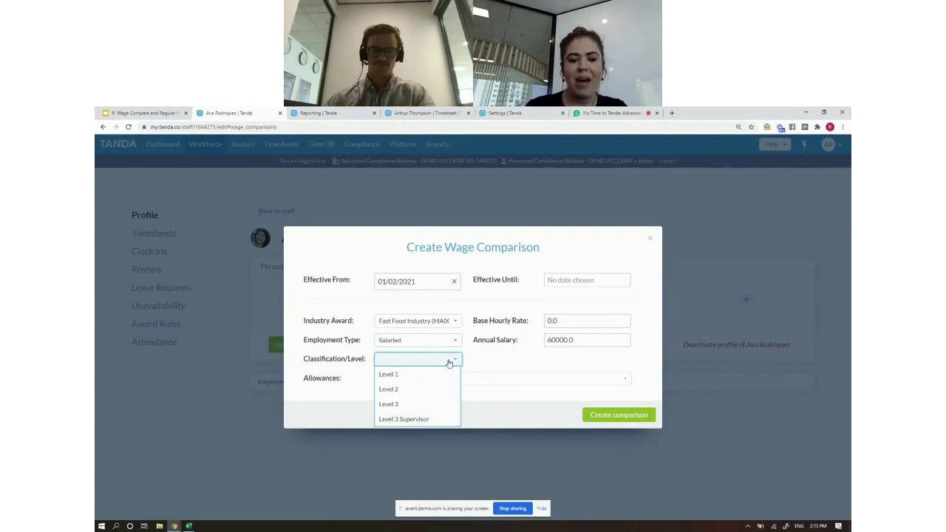
{"action": "left_click", "coordinate": [441, 340]}
{"action": "left_click", "coordinate": [441, 339]}
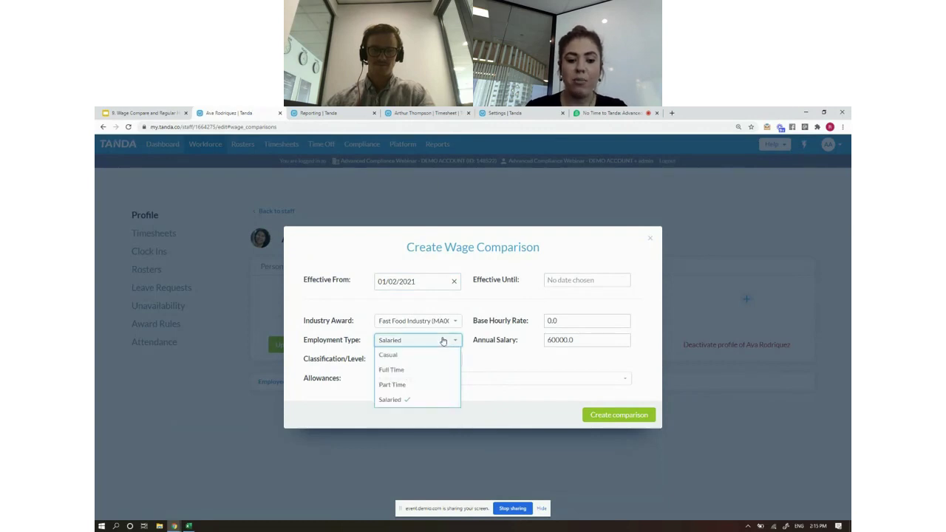
{"action": "left_click", "coordinate": [423, 375]}
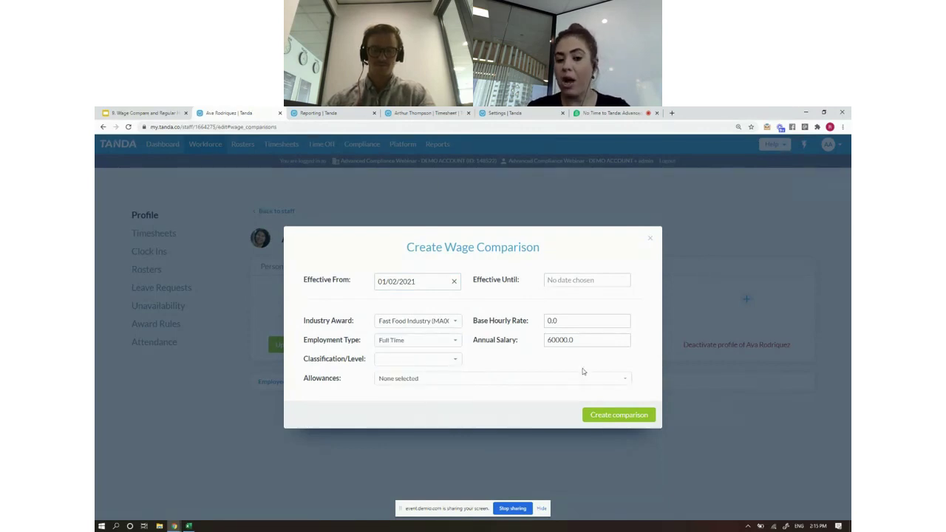
{"action": "left_click", "coordinate": [432, 359]}
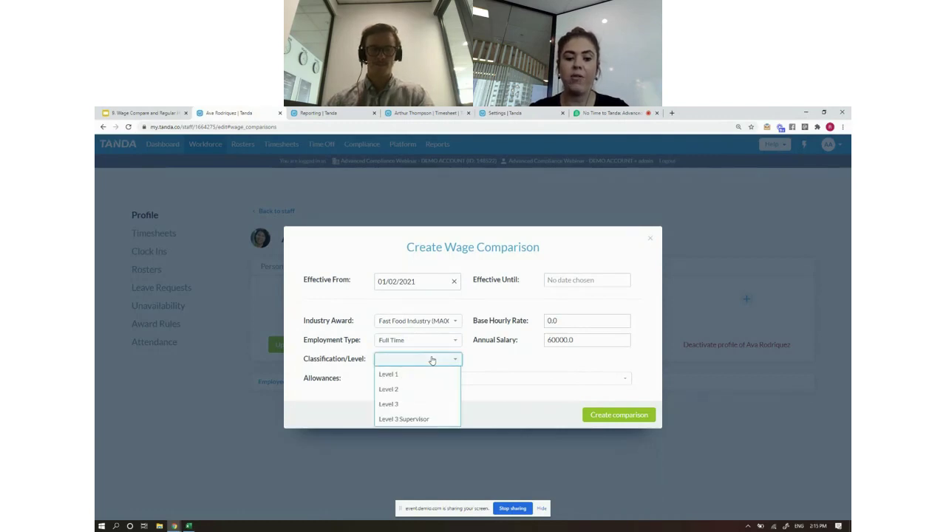
{"action": "left_click", "coordinate": [421, 418]}
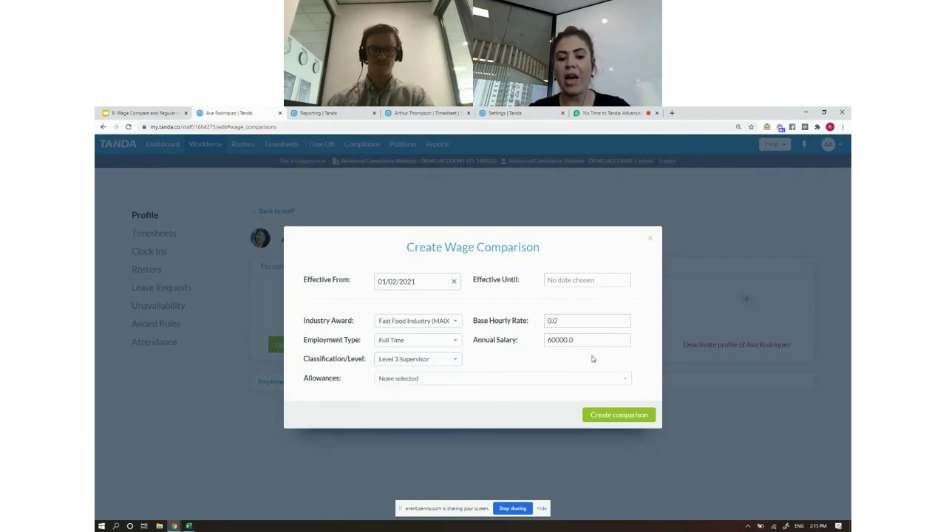
- Add the Uniform Required FT allowance to the new wage comparison
{"action": "left_click", "coordinate": [528, 380]}
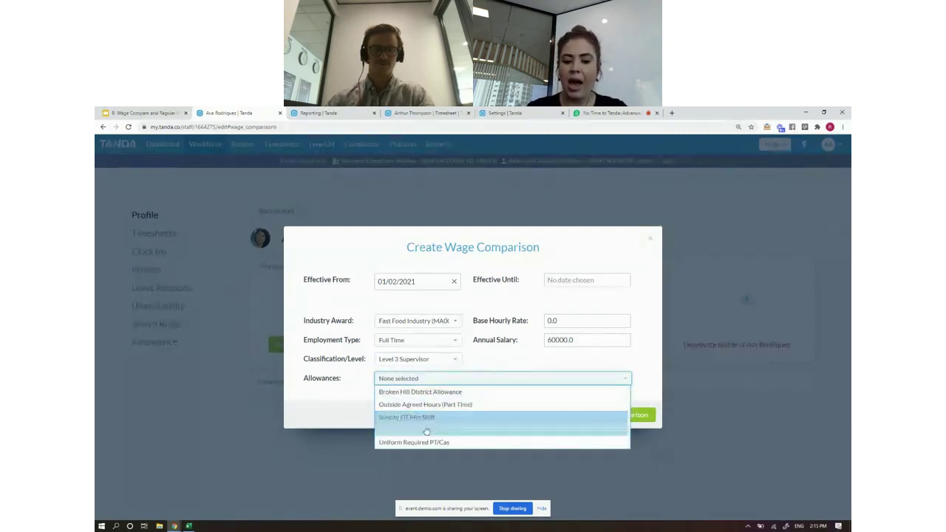
{"action": "left_click", "coordinate": [458, 432]}
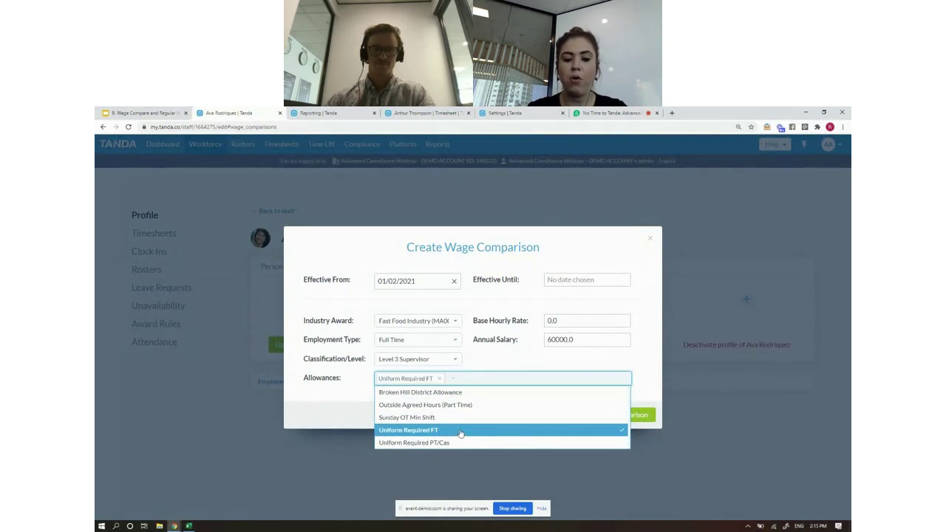
{"action": "left_click", "coordinate": [325, 415]}
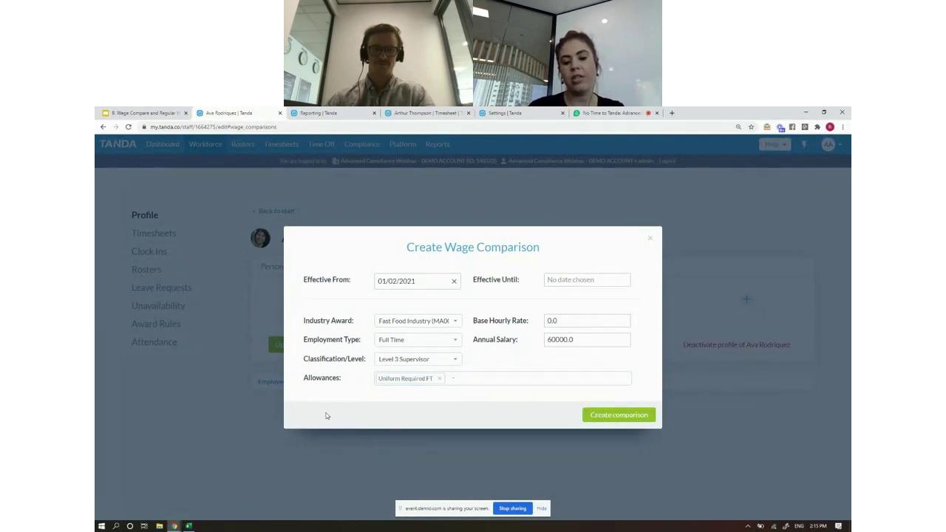
- Clear the comparison's annual salary and create the wage comparison
{"action": "double_click", "coordinate": [577, 341]}
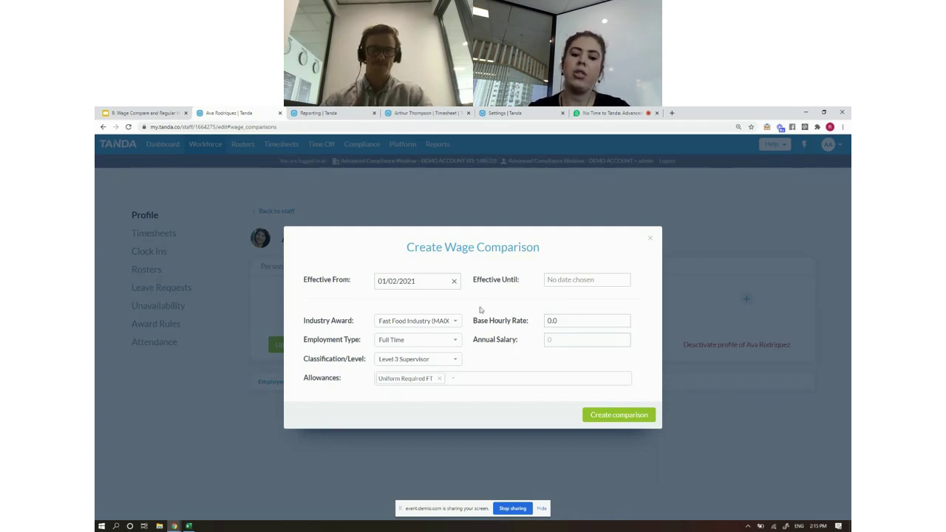
{"action": "left_click", "coordinate": [605, 416]}
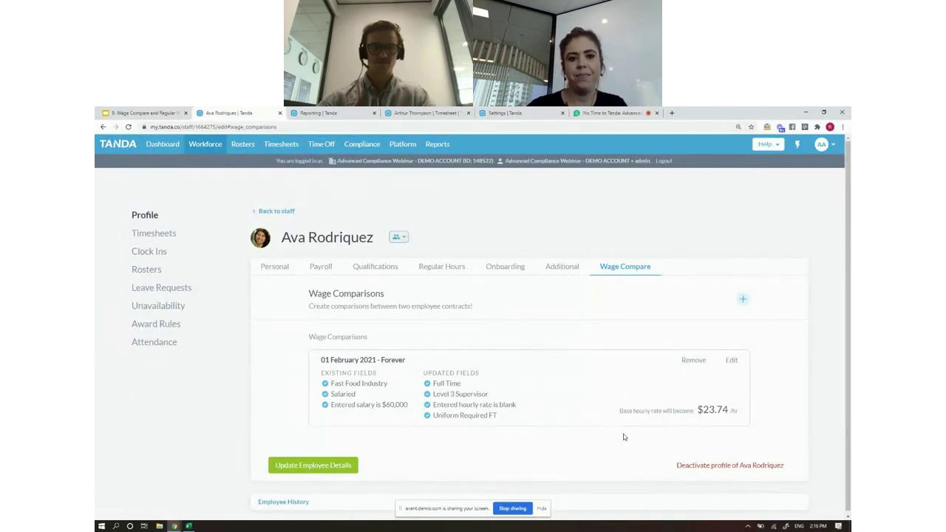
- Open the Wage Comparison report for Jan 4 – Feb 7, 2021 and check its date range options
{"action": "left_click", "coordinate": [334, 114]}
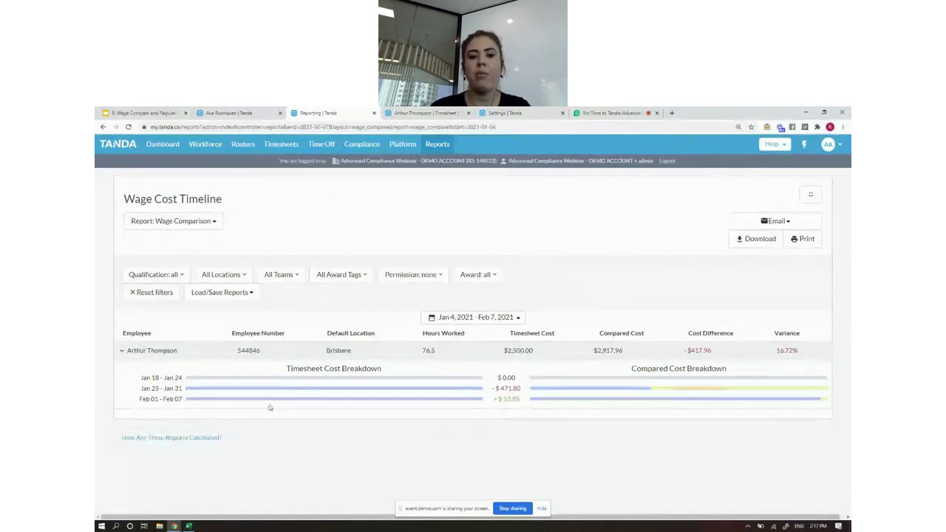
{"action": "mouse_move", "coordinate": [443, 148]}
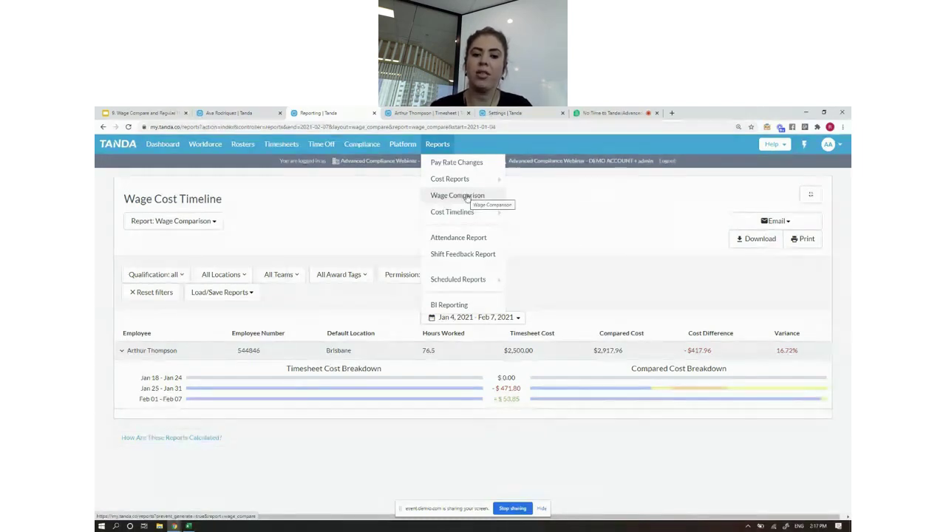
{"action": "left_click", "coordinate": [466, 196]}
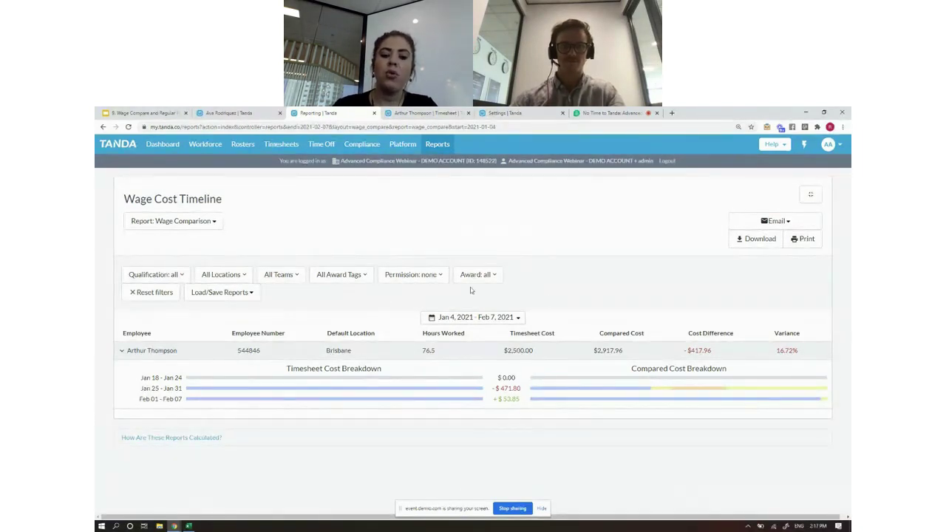
{"action": "left_click", "coordinate": [505, 319]}
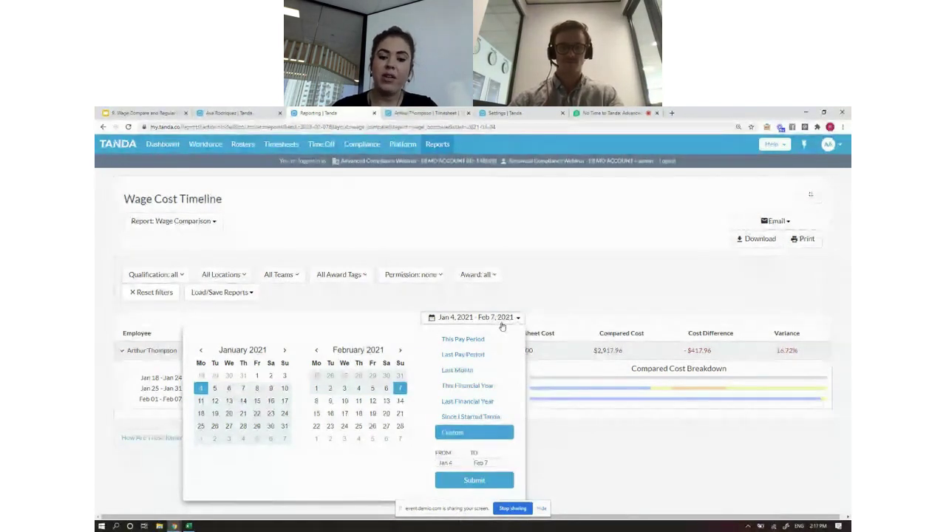
{"action": "left_click", "coordinate": [397, 305]}
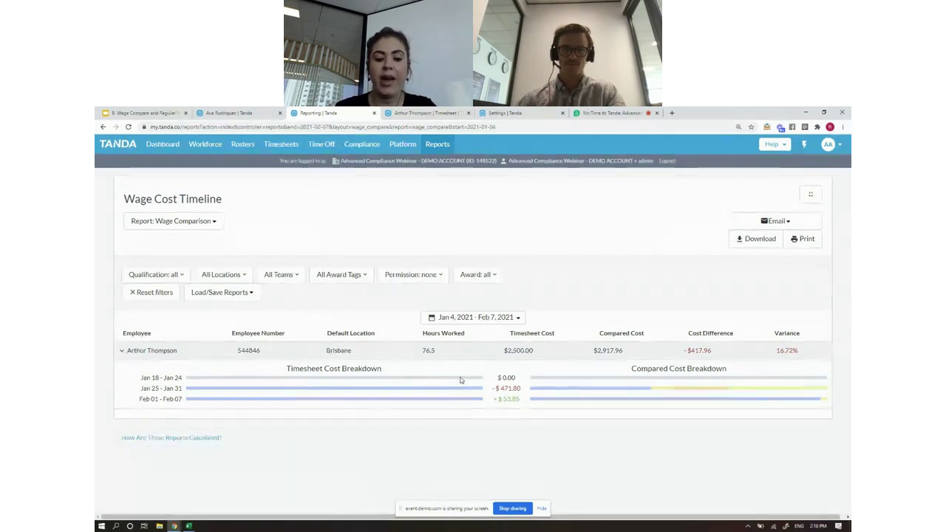
- Examine the employee's weekly timesheet and compared cost breakdowns, along with the report's email scheduling options
{"action": "mouse_move", "coordinate": [466, 391]}
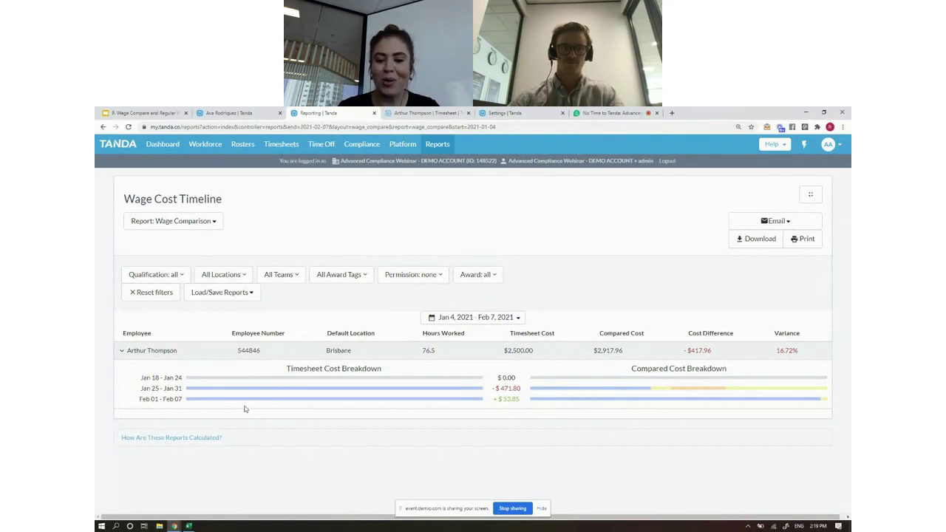
{"action": "mouse_move", "coordinate": [452, 403]}
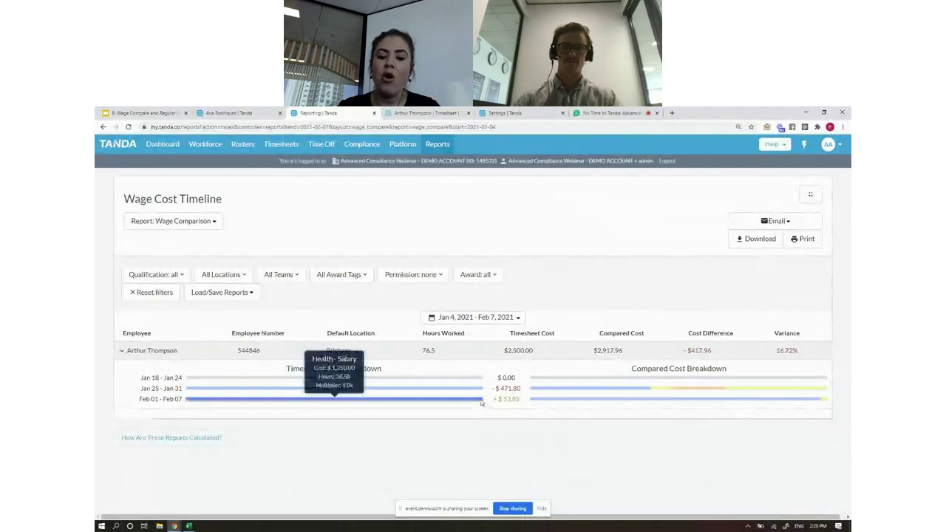
{"action": "mouse_move", "coordinate": [610, 403]}
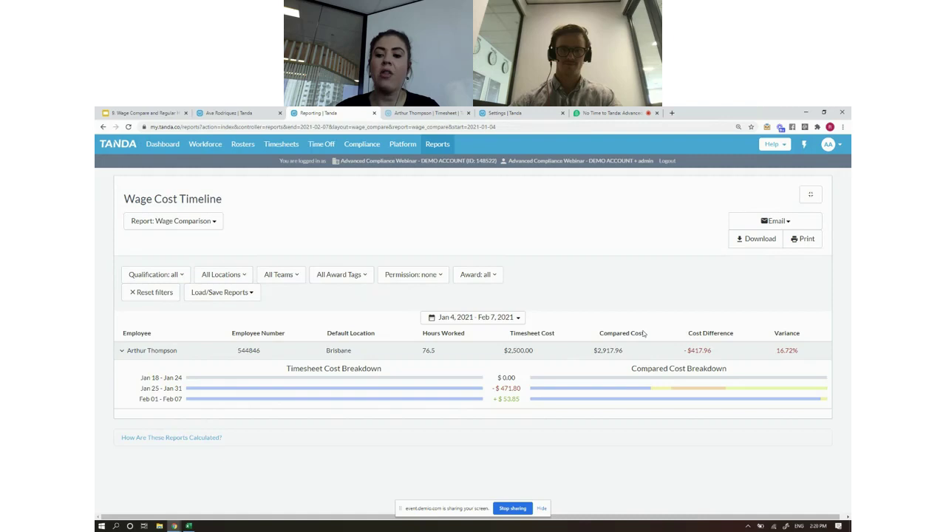
{"action": "left_click", "coordinate": [772, 225]}
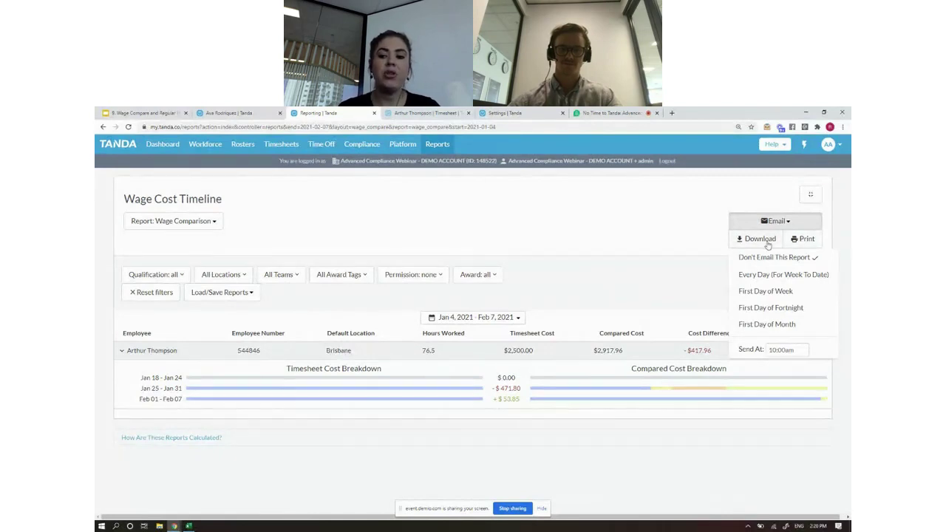
{"action": "left_click", "coordinate": [707, 239]}
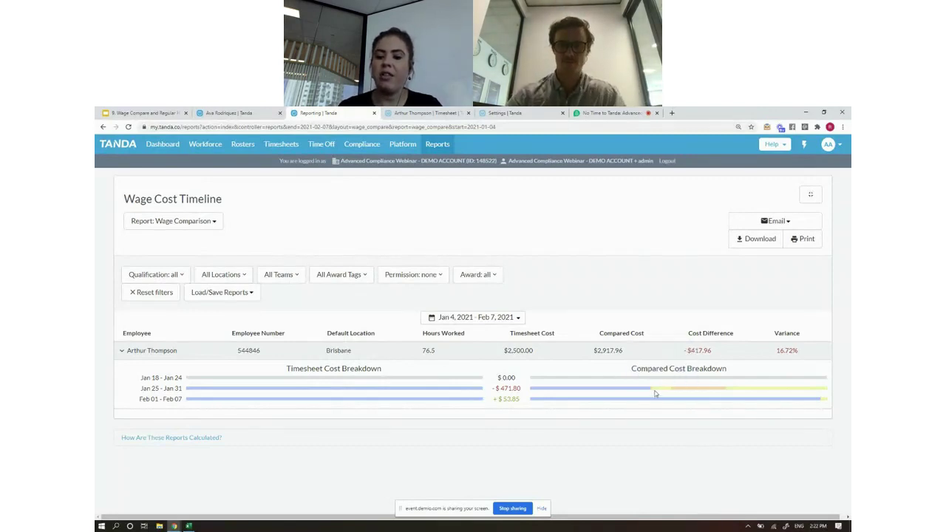
{"action": "mouse_move", "coordinate": [654, 392]}
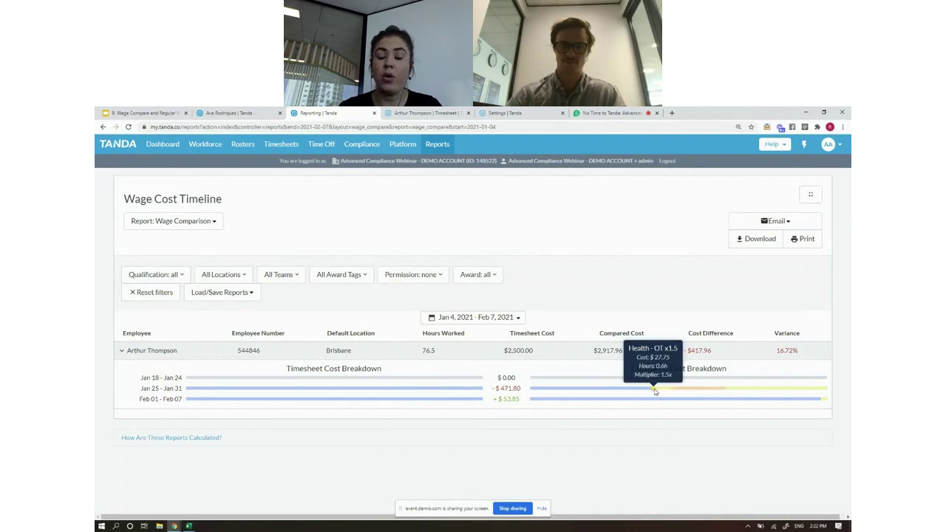
{"action": "mouse_move", "coordinate": [695, 393]}
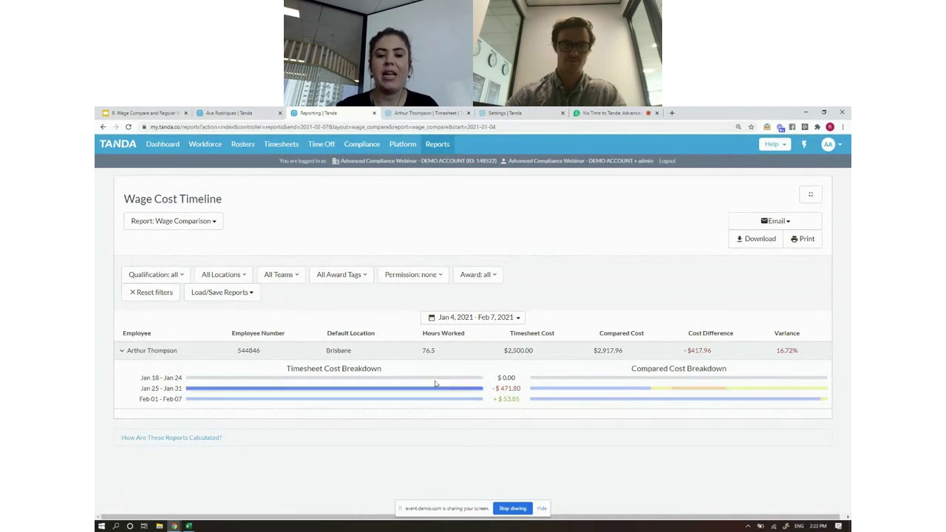
- Switch to the employee's timesheet for 25–31 Jan 2021 and review the shifts recorded for each day
{"action": "left_click", "coordinate": [434, 114]}
{"action": "left_click", "coordinate": [410, 269]}
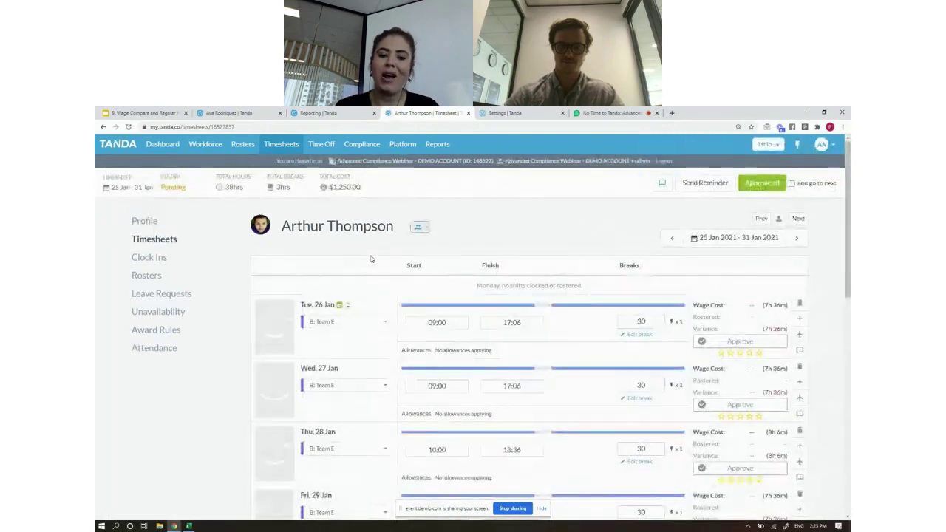
{"action": "scroll", "coordinate": [371, 259], "scroll_direction": "down", "scroll_amount": 4}
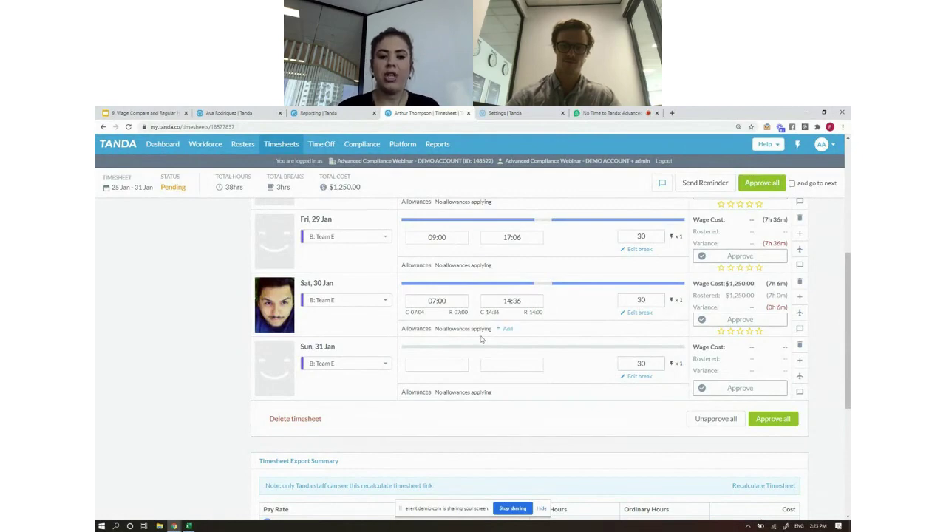
{"action": "scroll", "coordinate": [481, 336], "scroll_direction": "up", "scroll_amount": 5}
{"action": "scroll", "coordinate": [481, 335], "scroll_direction": "down", "scroll_amount": 2}
{"action": "scroll", "coordinate": [487, 339], "scroll_direction": "down", "scroll_amount": 6}
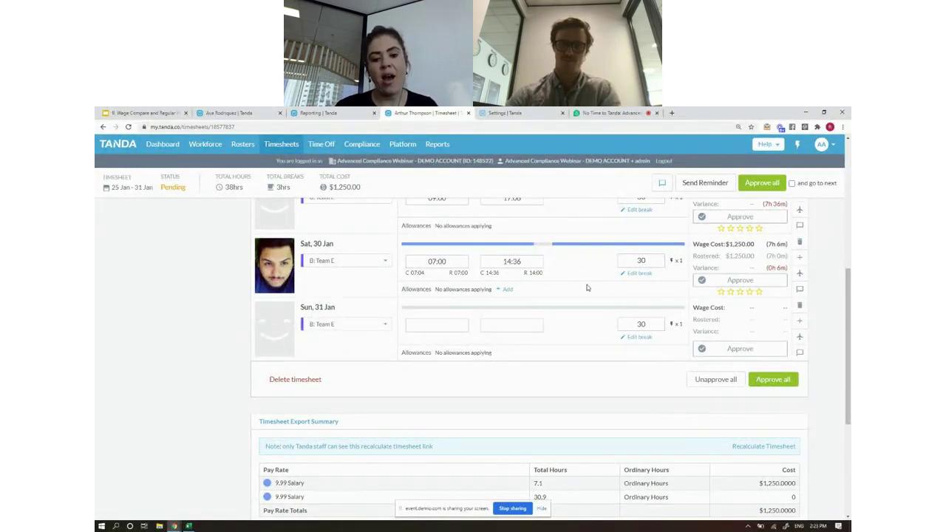
- Add a Top-up Allowance of 471.80 units to the Saturday 30 Jan shift, save it and check the timesheet export summary
{"action": "left_click", "coordinate": [508, 291]}
{"action": "left_click", "coordinate": [520, 293]}
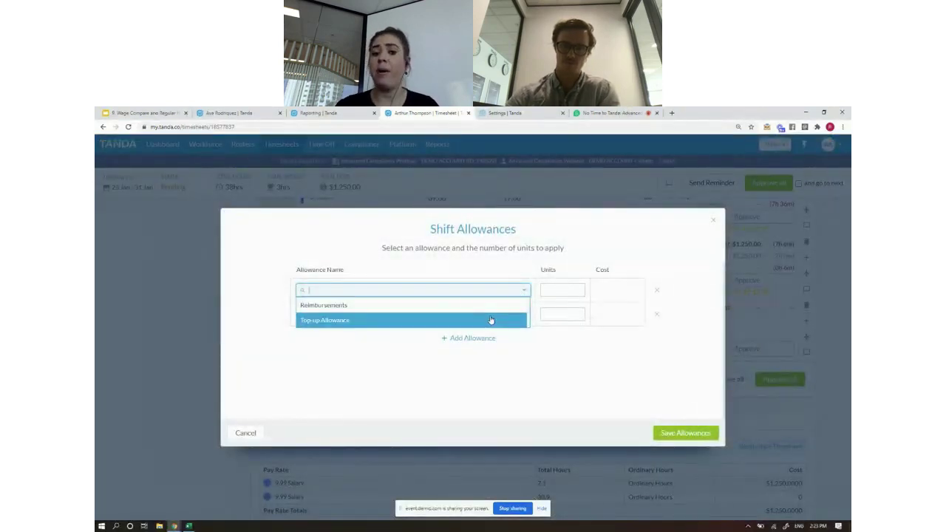
{"action": "left_click", "coordinate": [491, 320]}
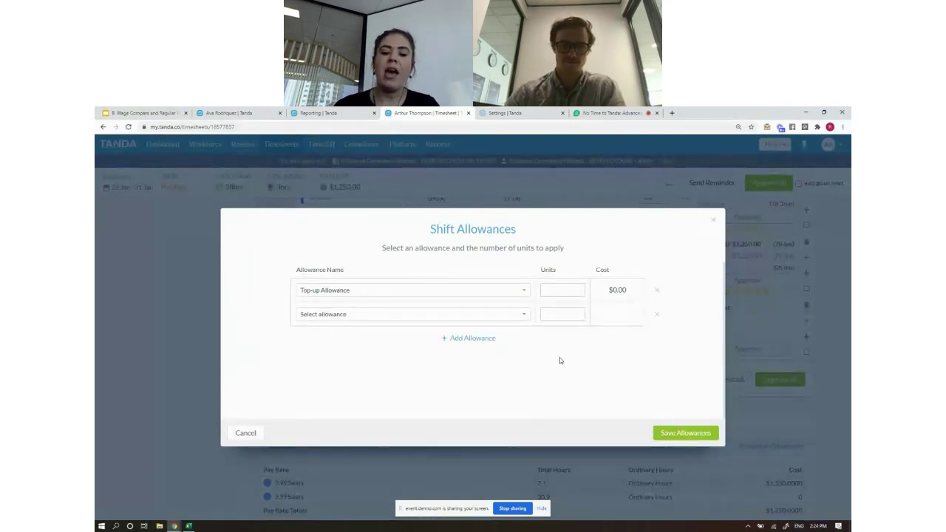
{"action": "left_click", "coordinate": [562, 290]}
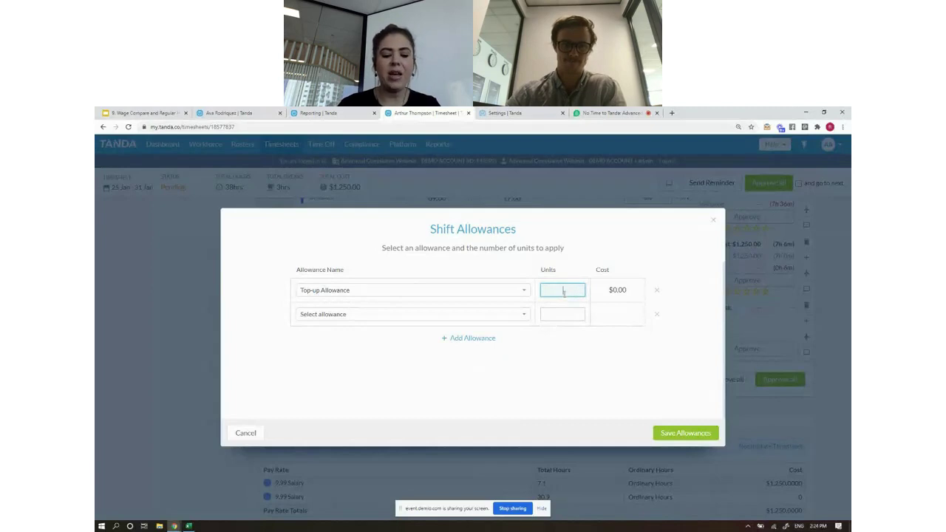
{"action": "type", "text": "471.80"}
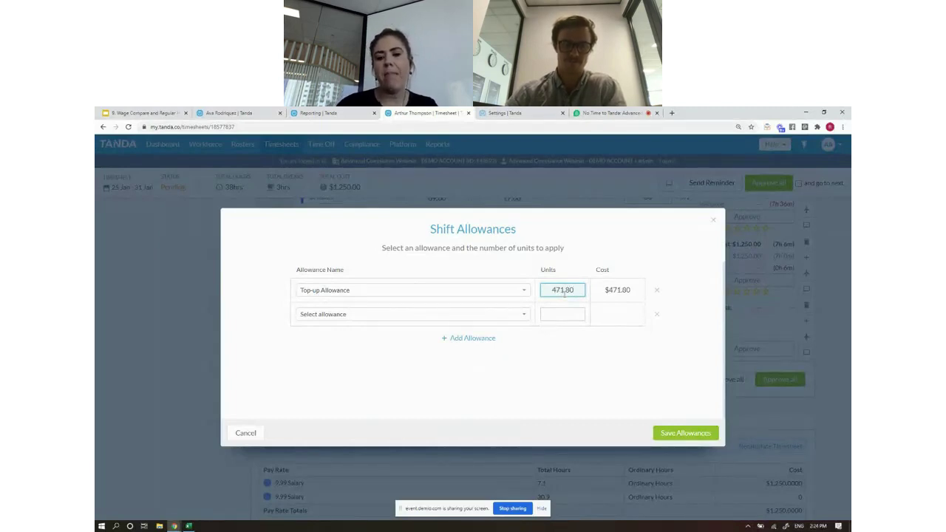
{"action": "left_click", "coordinate": [674, 434]}
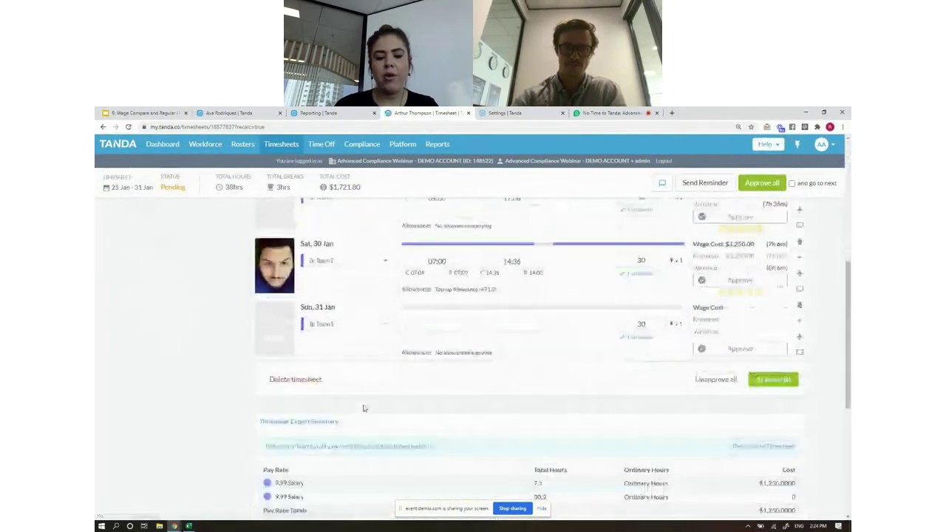
{"action": "scroll", "coordinate": [364, 408], "scroll_direction": "down", "scroll_amount": 3}
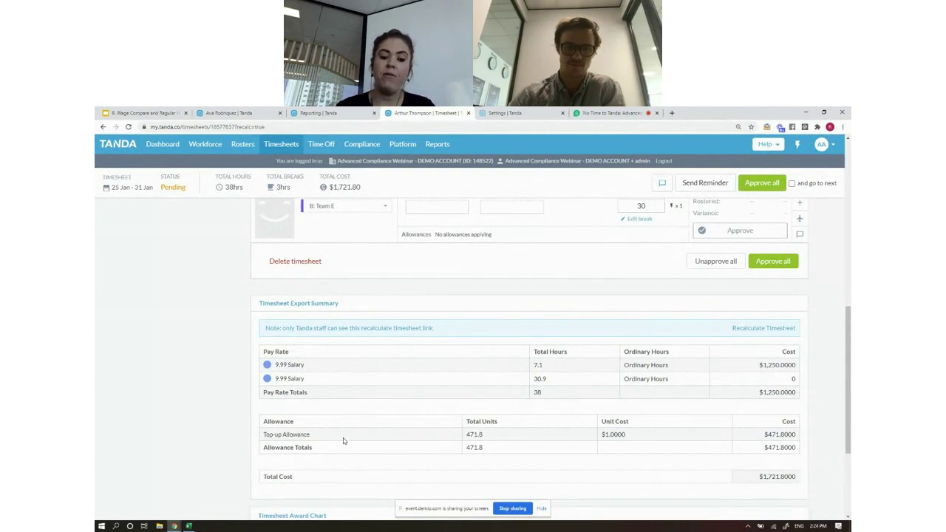
- Return to the updated Wage Comparison report and expand the first employee's row to compare the weekly costs for Jan 25–31
{"action": "mouse_move", "coordinate": [322, 147]}
{"action": "left_click", "coordinate": [325, 113]}
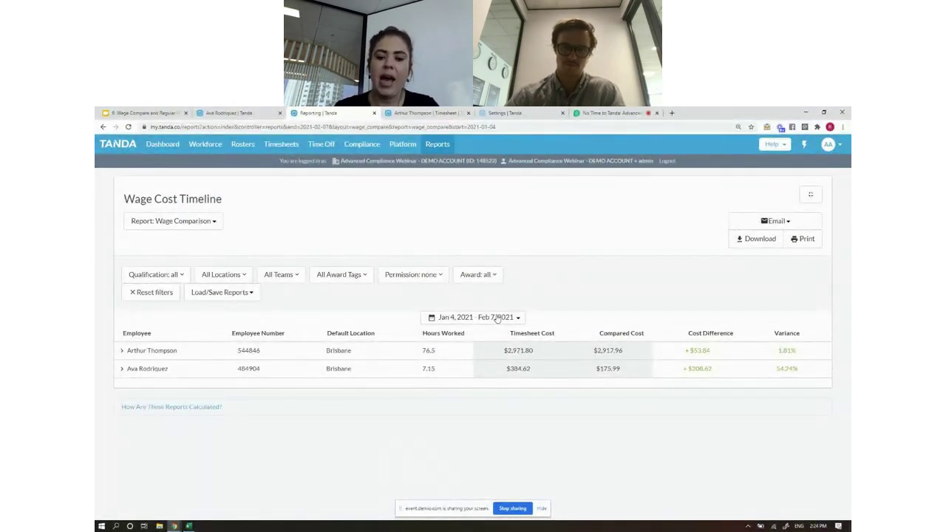
{"action": "left_click", "coordinate": [123, 352]}
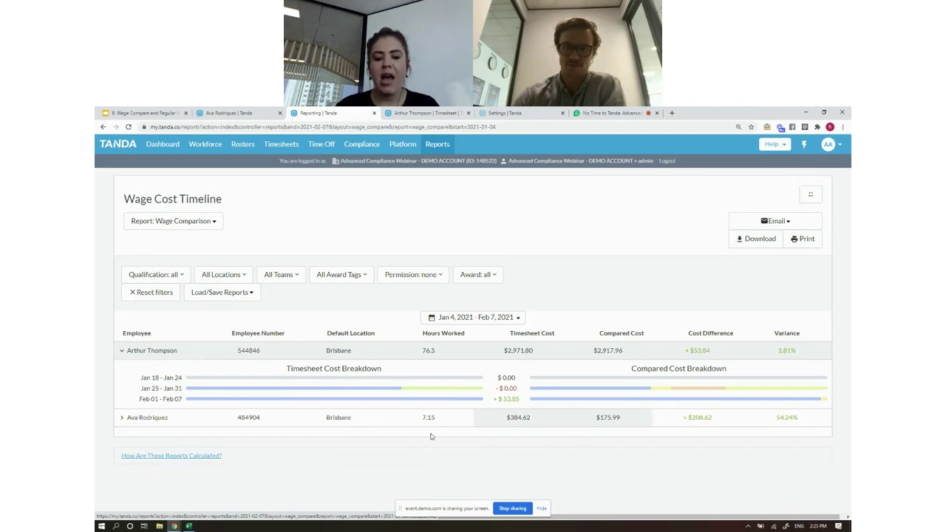
{"action": "mouse_move", "coordinate": [451, 392]}
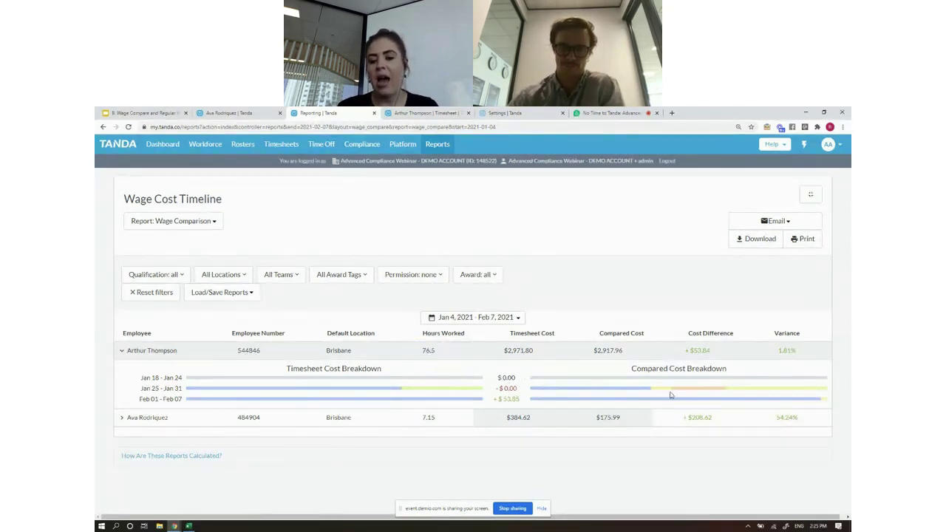
{"action": "mouse_move", "coordinate": [753, 391]}
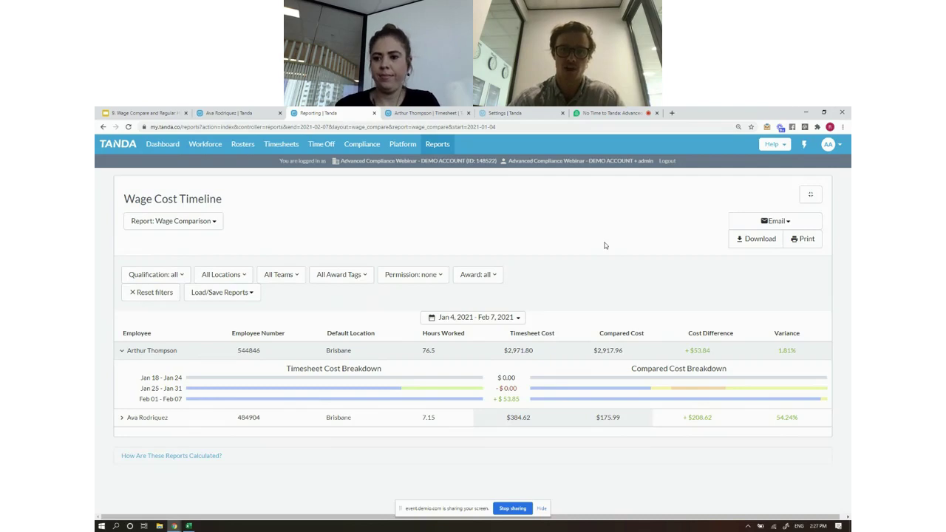
- Locate the account's Feature Management option
{"action": "left_click", "coordinate": [829, 144]}
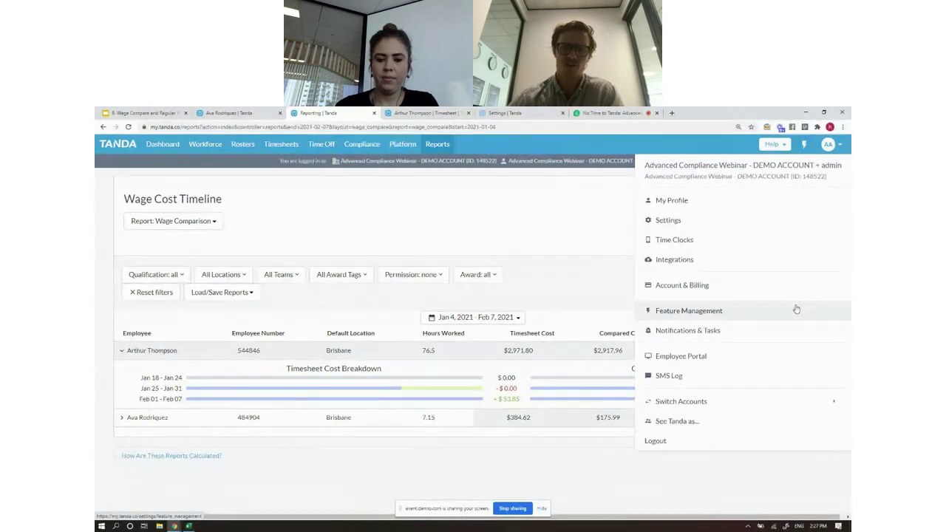
{"action": "left_click", "coordinate": [566, 247]}
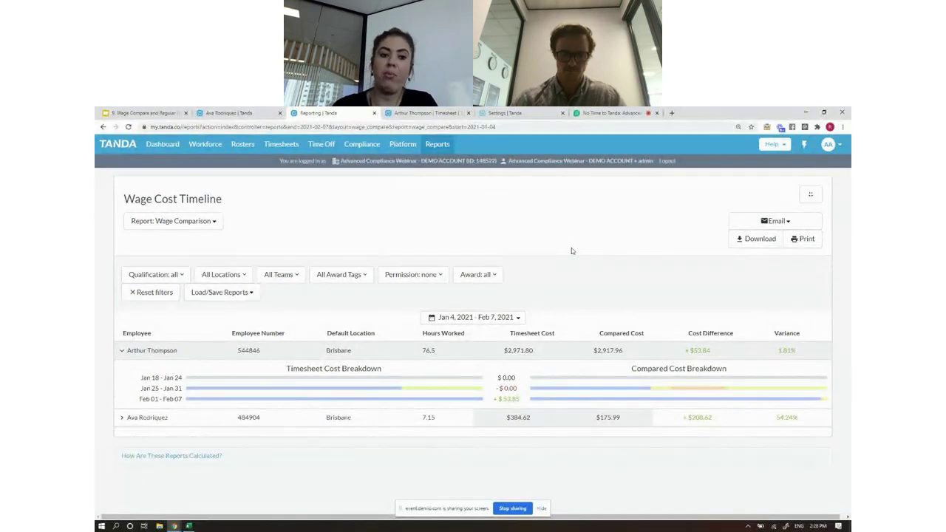
- Review the second employee's wage comparison setup and expand their weekly cost breakdown in the Wage Comparison report
{"action": "left_click", "coordinate": [230, 113]}
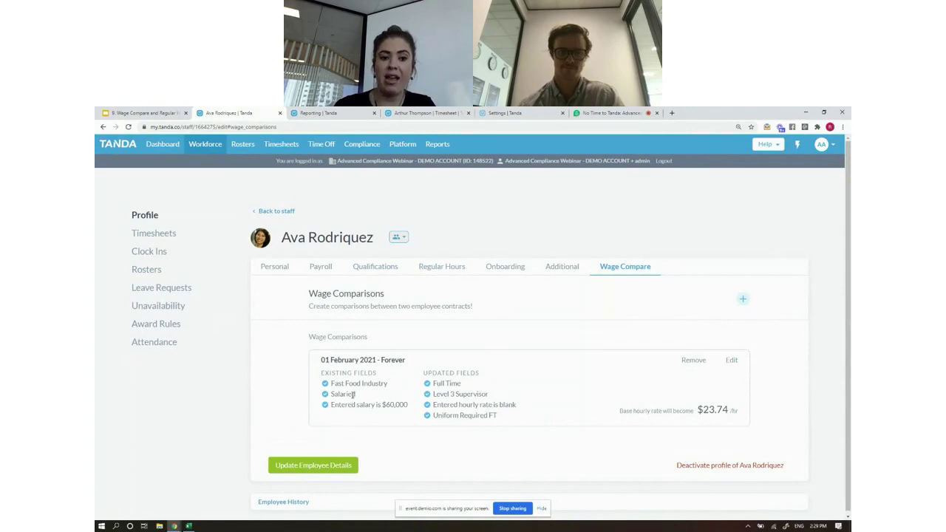
{"action": "left_click", "coordinate": [336, 115]}
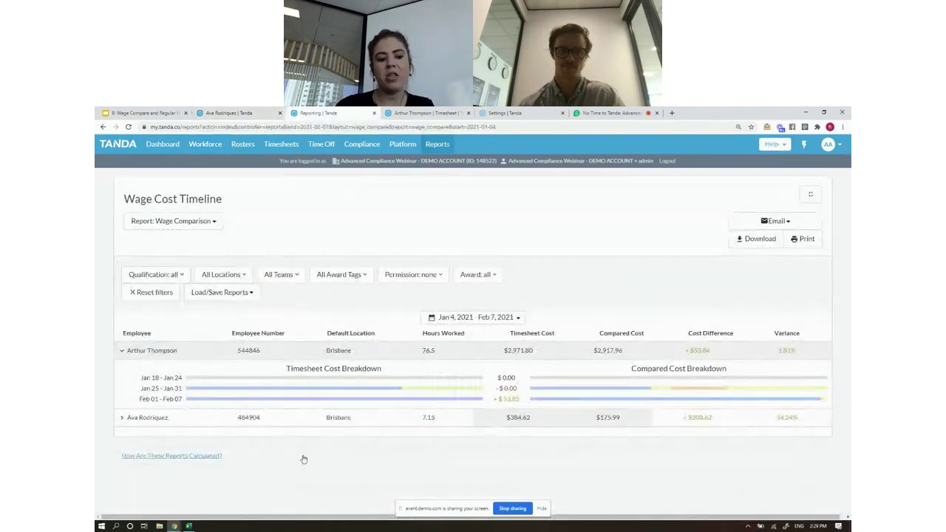
{"action": "left_click", "coordinate": [122, 418]}
{"action": "scroll", "coordinate": [599, 465], "scroll_direction": "down", "scroll_amount": 1}
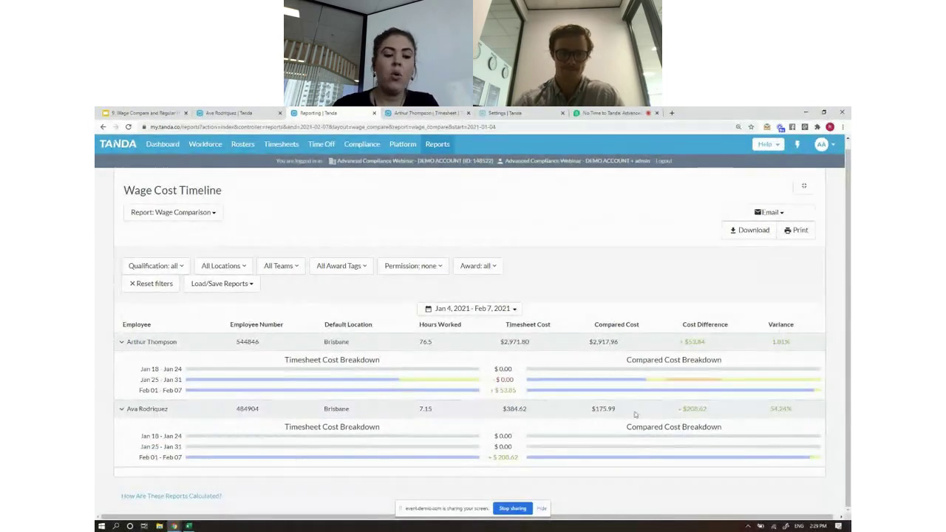
{"action": "mouse_move", "coordinate": [597, 390]}
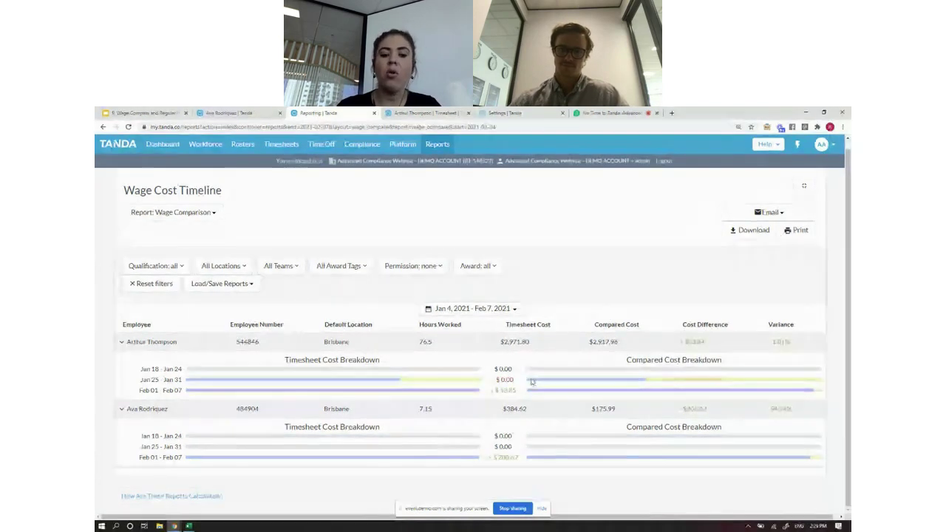
- Filter the Wage Comparison report to the Brisbane location
{"action": "left_click", "coordinate": [241, 265]}
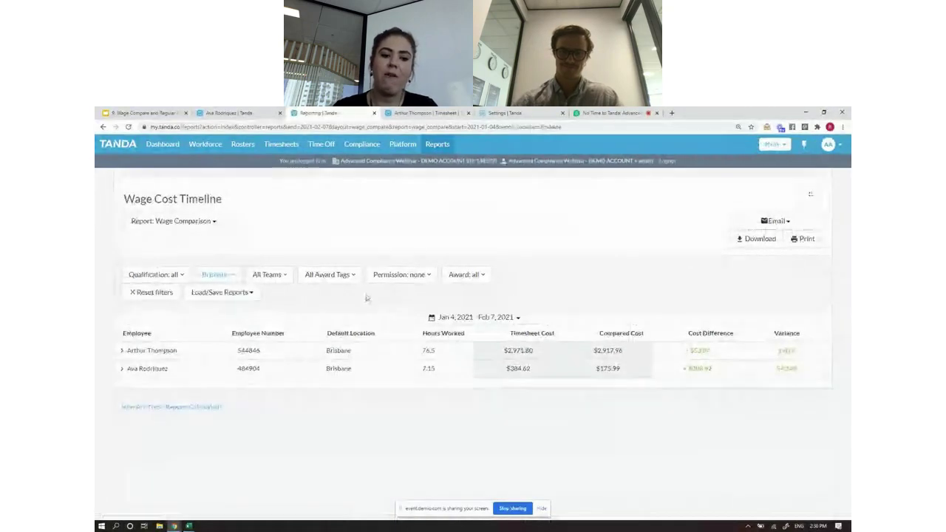
{"action": "left_click", "coordinate": [250, 293]}
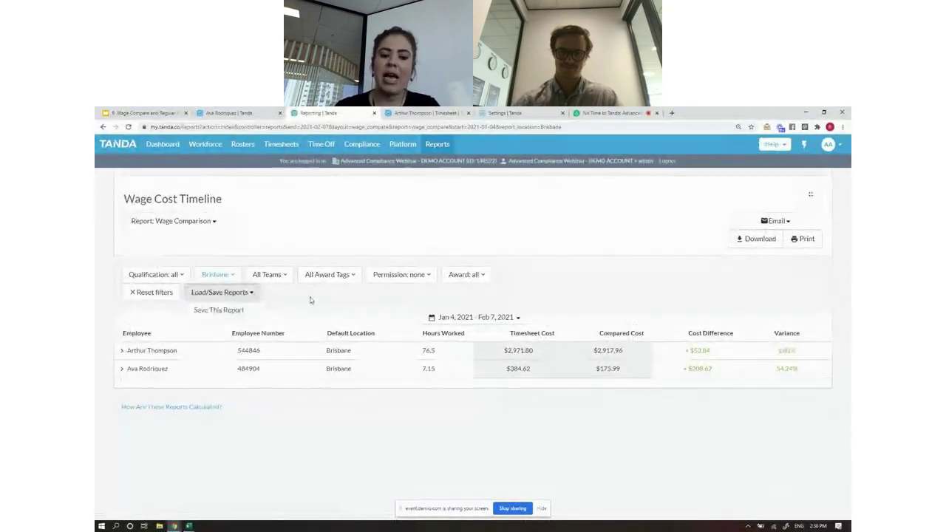
{"action": "left_click", "coordinate": [260, 312]}
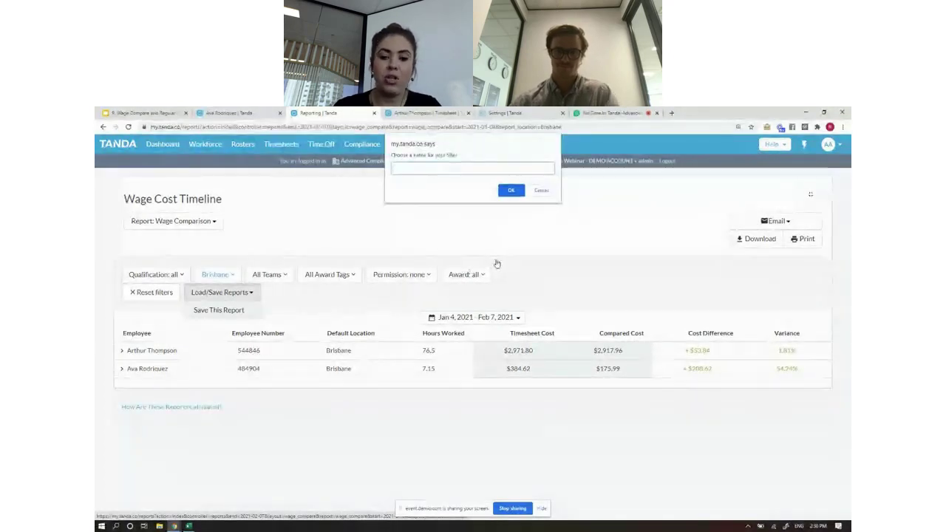
{"action": "left_click", "coordinate": [542, 190]}
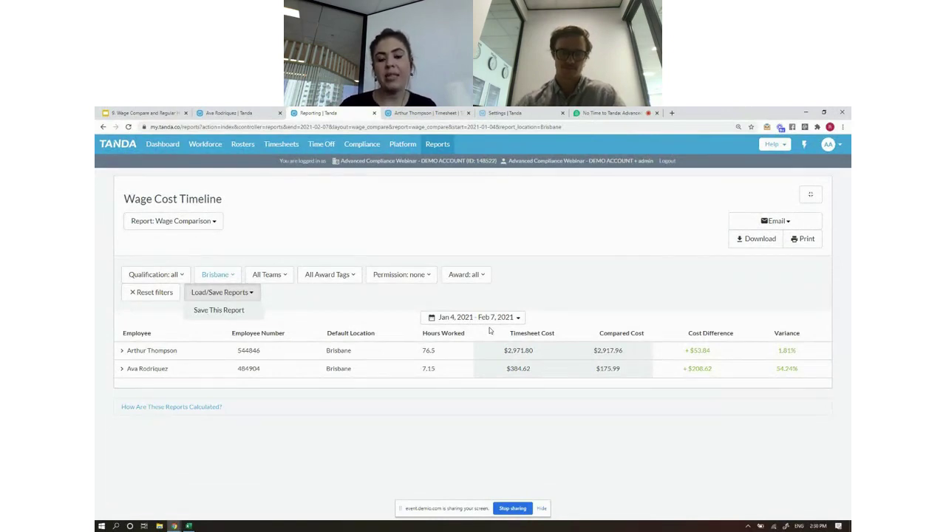
- Check the Wage Comparison report's email schedule options and reset its location filter to show all locations
{"action": "left_click", "coordinate": [780, 223]}
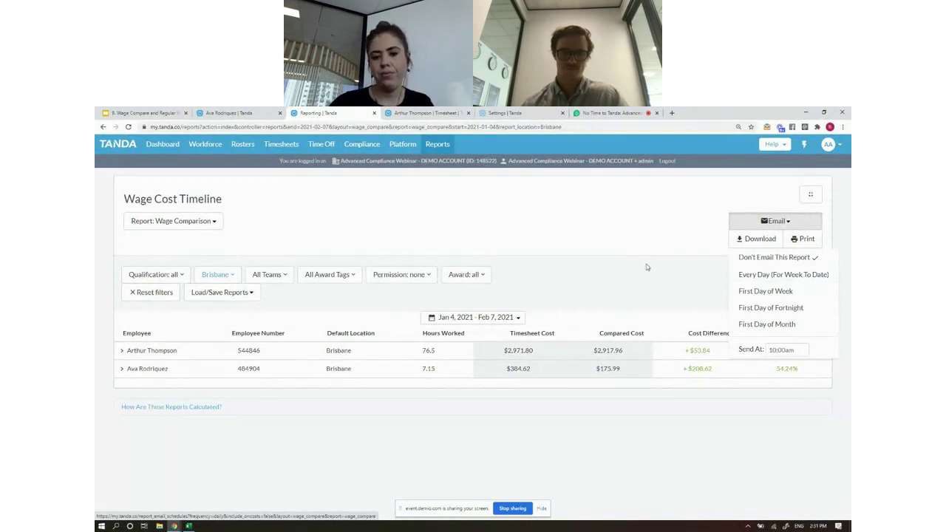
{"action": "left_click", "coordinate": [587, 235]}
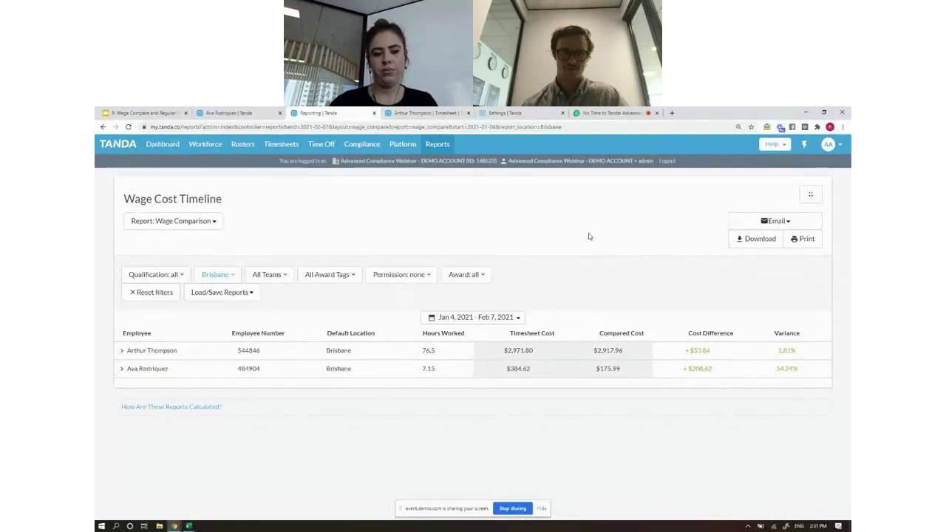
{"action": "left_click", "coordinate": [216, 274]}
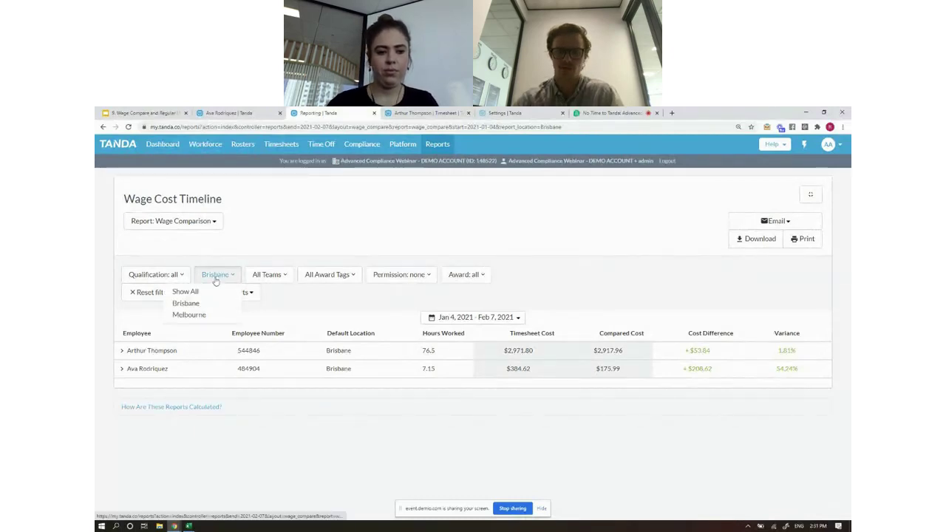
{"action": "left_click", "coordinate": [211, 292]}
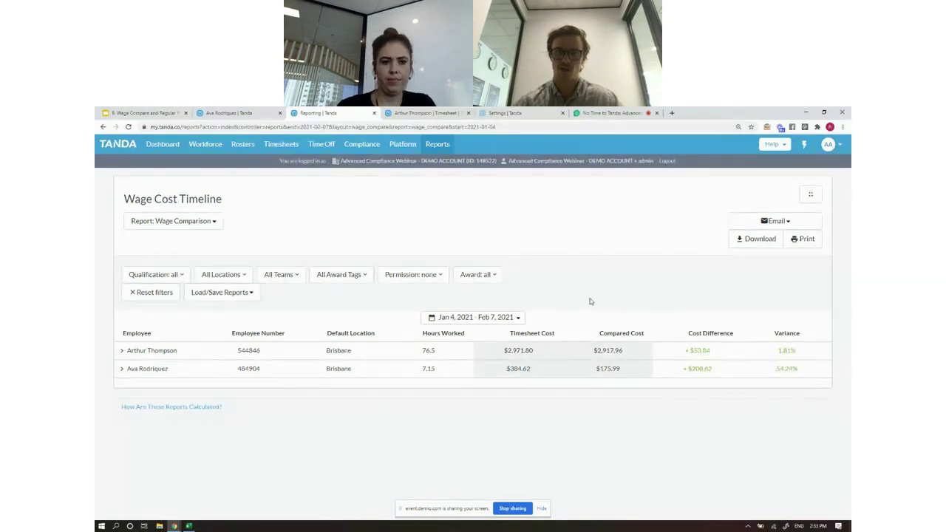
- Open the staff list and view the regular hours of the first employee below the admin account
{"action": "left_click", "coordinate": [233, 113]}
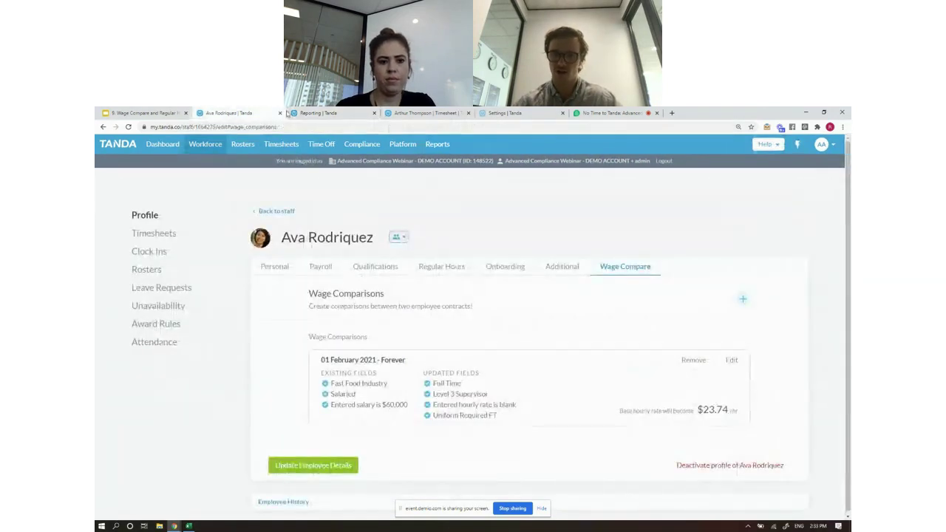
{"action": "left_click", "coordinate": [147, 217]}
{"action": "left_click", "coordinate": [206, 144]}
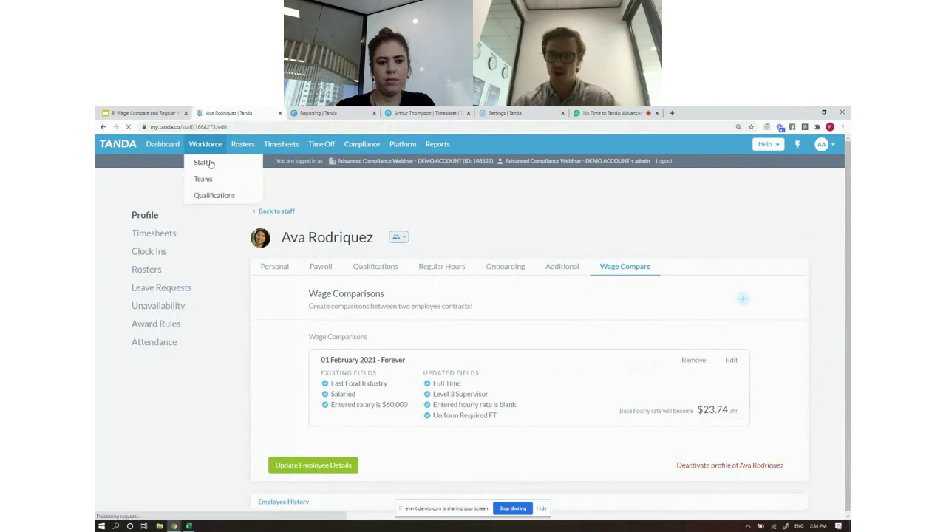
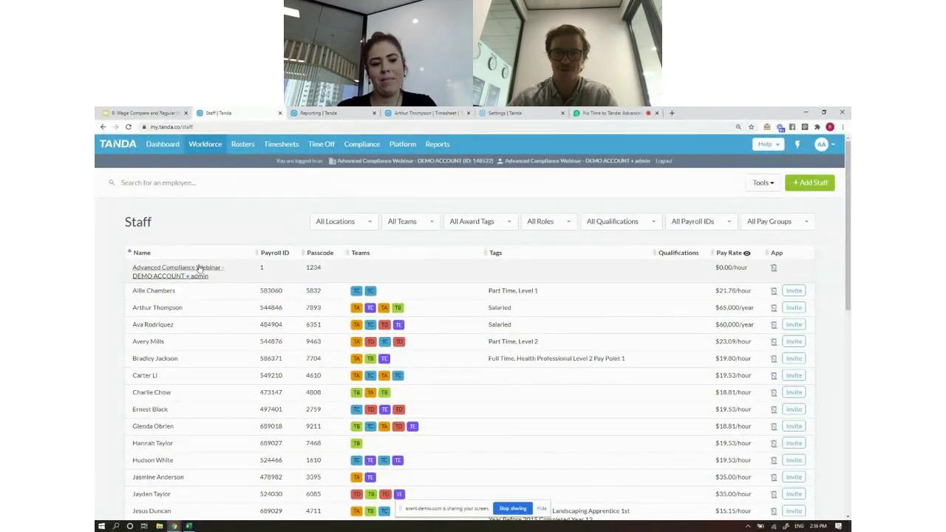
{"action": "left_click", "coordinate": [163, 291]}
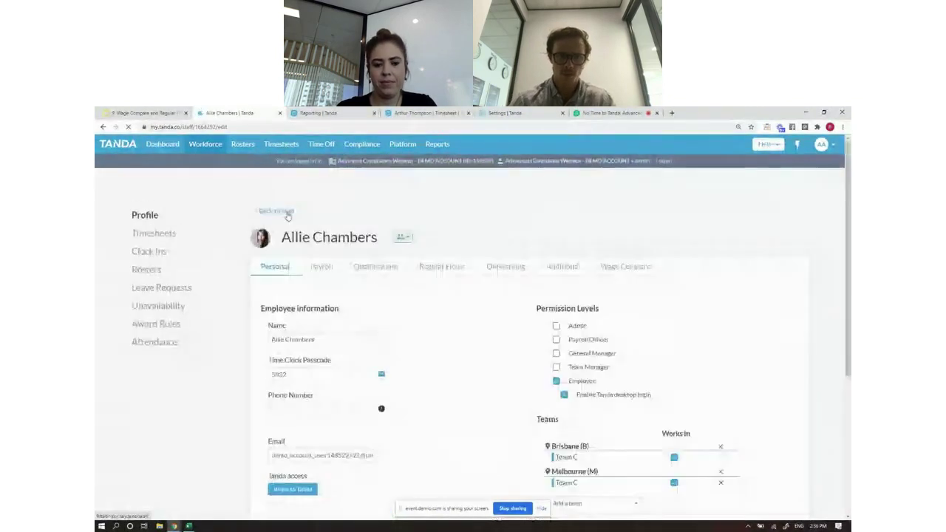
{"action": "left_click", "coordinate": [447, 263]}
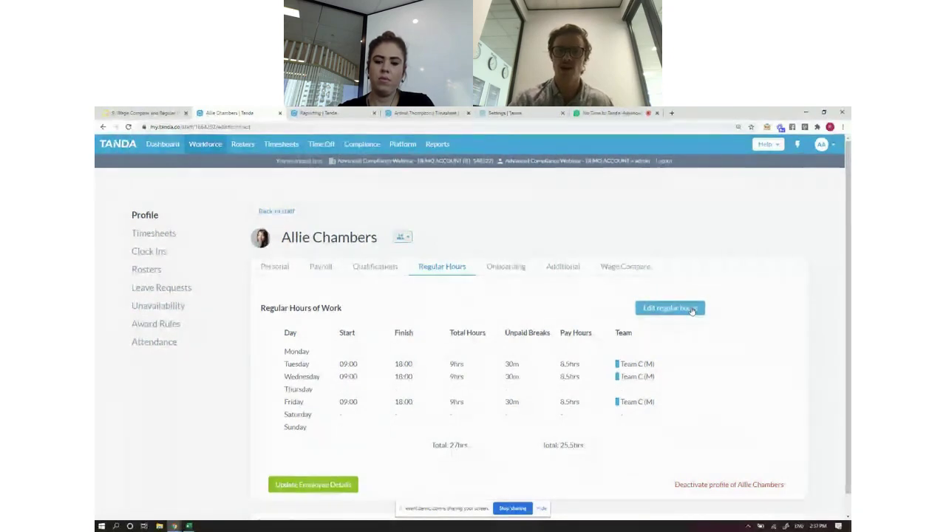
- Open the employee's regular hours for editing and inspect Tuesday's unpaid break
{"action": "left_click", "coordinate": [692, 310]}
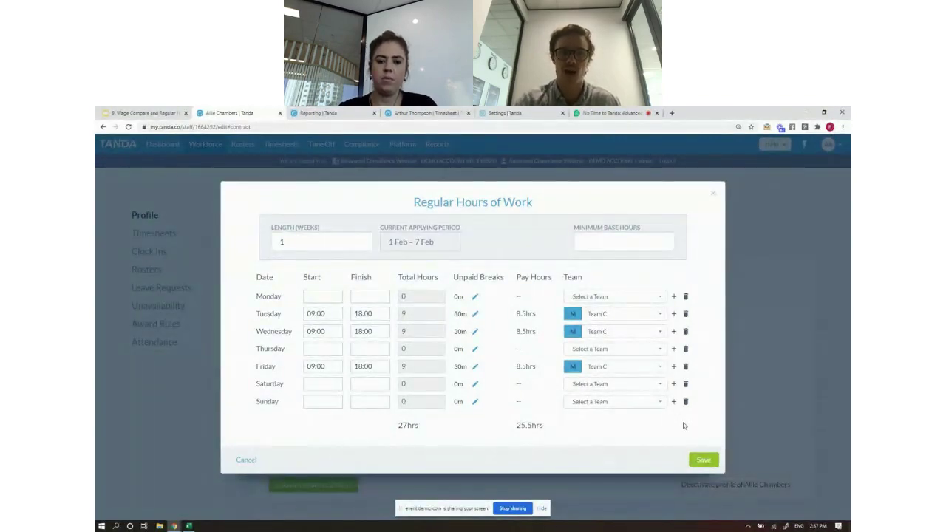
{"action": "left_click", "coordinate": [476, 314]}
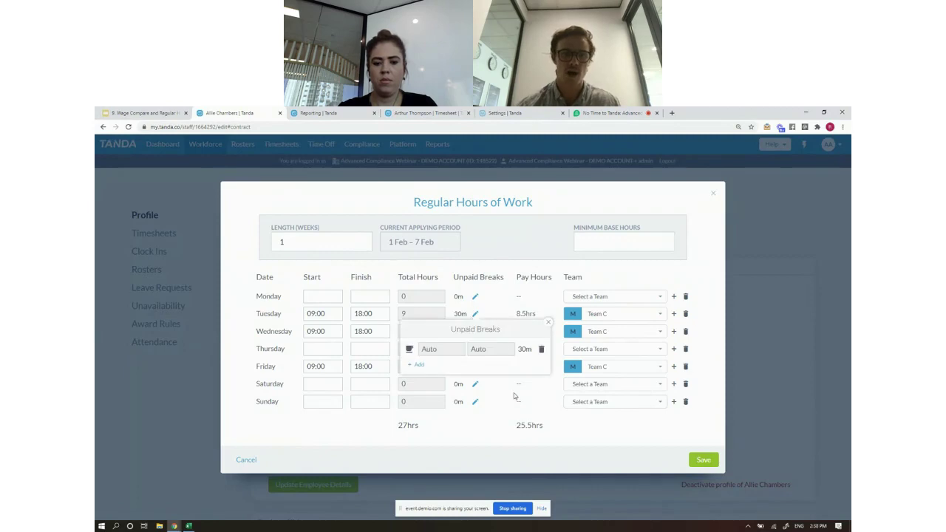
{"action": "left_click", "coordinate": [593, 433]}
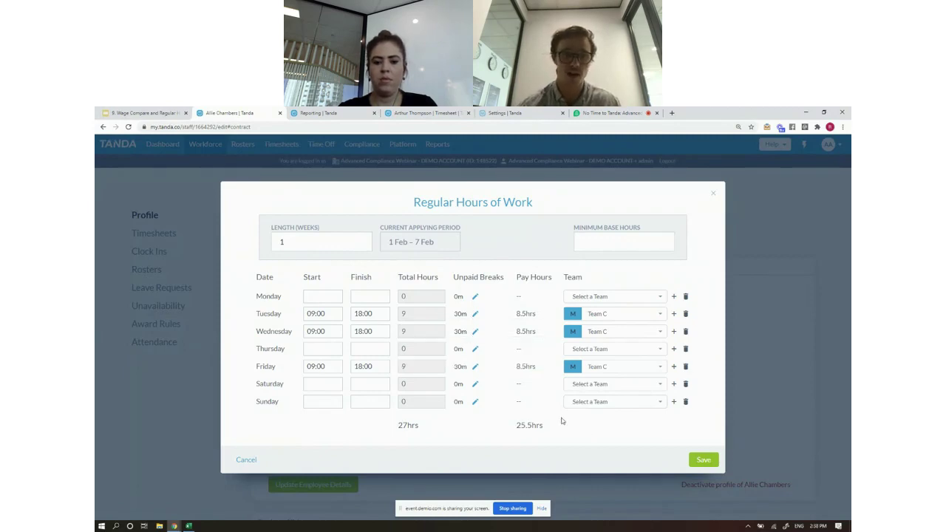
- Set the regular hours length to 2 weeks and look through the two-week schedule
{"action": "double_click", "coordinate": [274, 240]}
{"action": "type", "text": "2"}
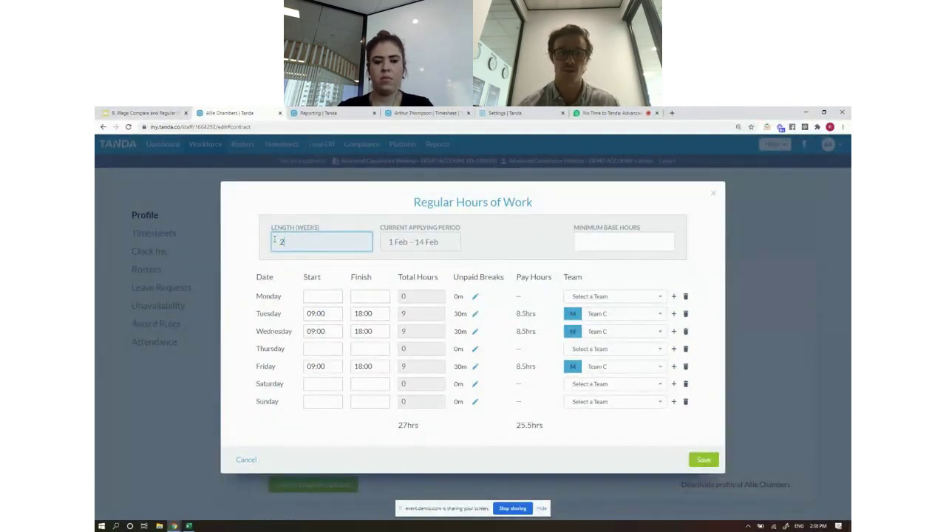
{"action": "left_click", "coordinate": [242, 279]}
{"action": "scroll", "coordinate": [502, 296], "scroll_direction": "down", "scroll_amount": 2}
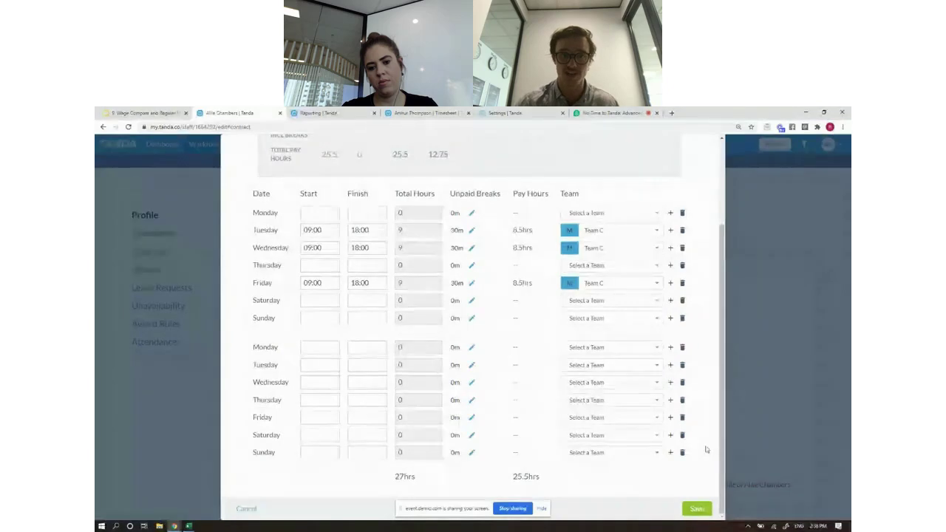
{"action": "scroll", "coordinate": [706, 449], "scroll_direction": "up", "scroll_amount": 2}
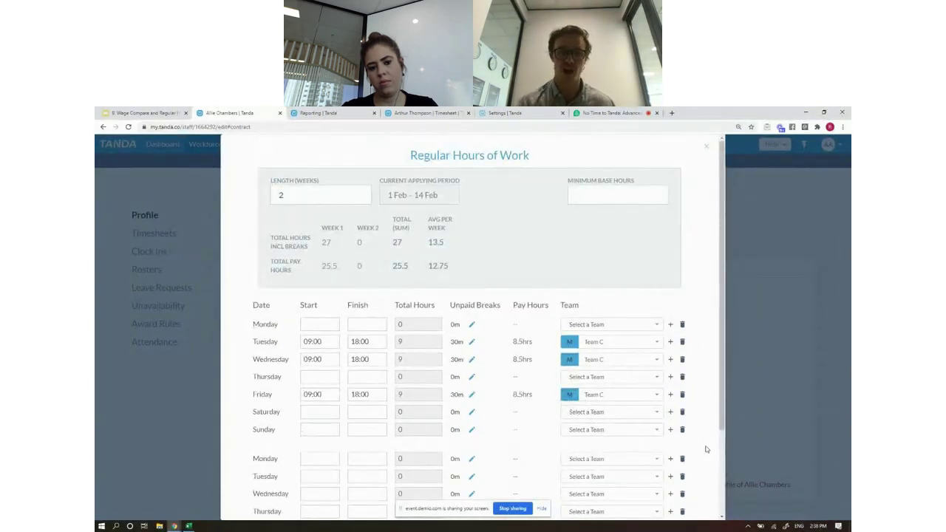
{"action": "scroll", "coordinate": [706, 449], "scroll_direction": "down", "scroll_amount": 2}
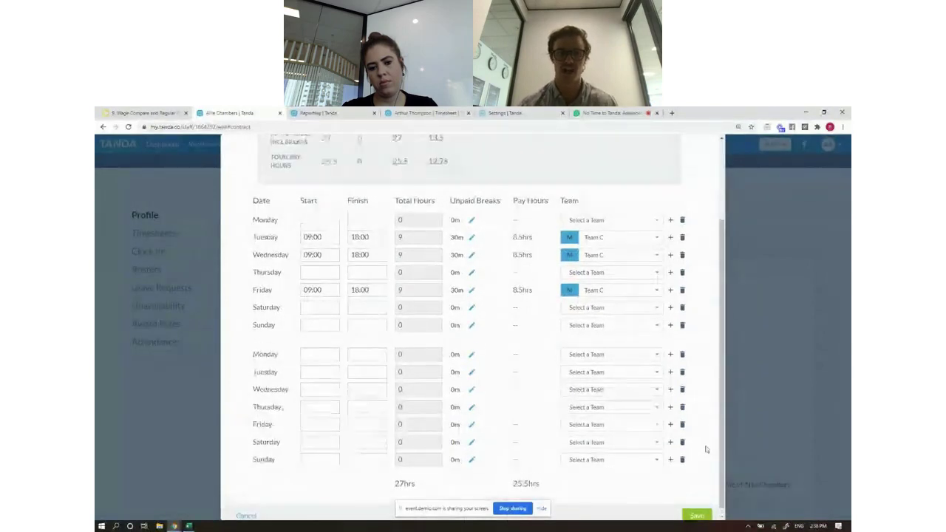
{"action": "scroll", "coordinate": [706, 449], "scroll_direction": "up", "scroll_amount": 2}
- Set the regular hours length to 1 week and save the employee's schedule
{"action": "double_click", "coordinate": [272, 193]}
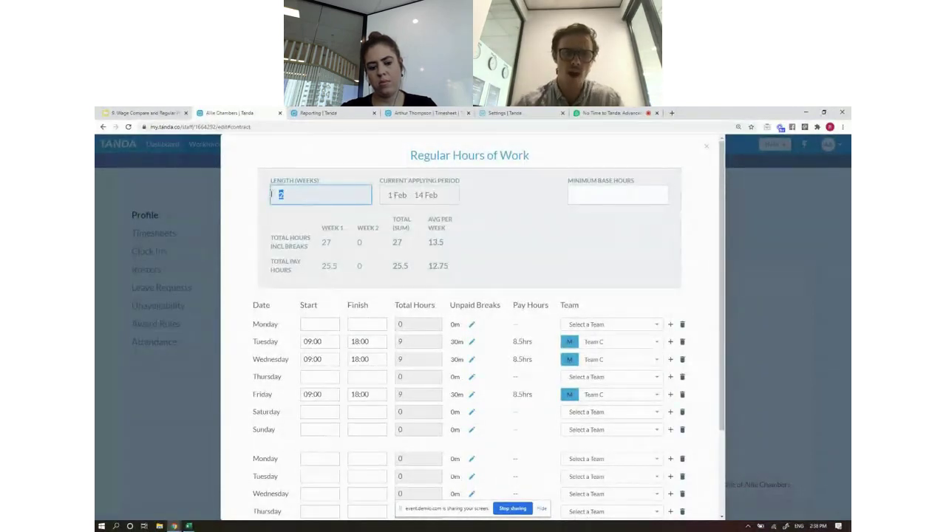
{"action": "type", "text": "1"}
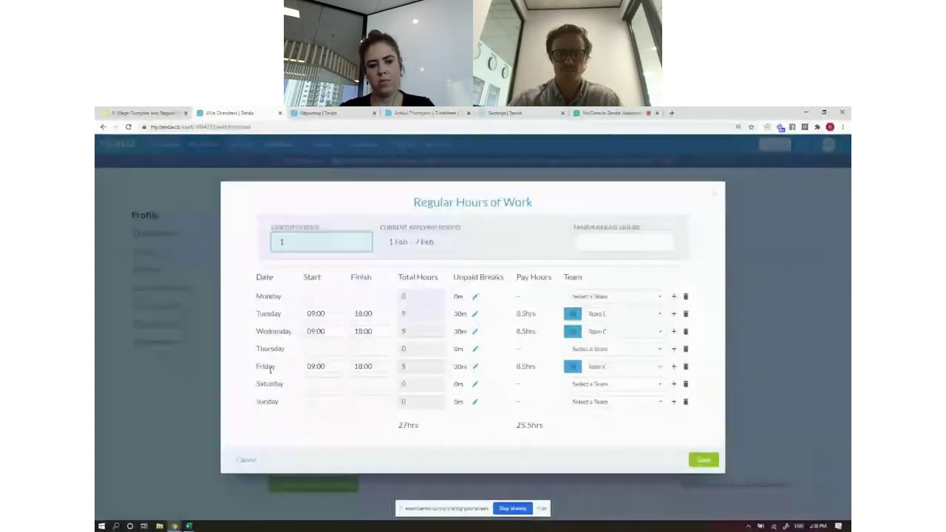
{"action": "left_click", "coordinate": [699, 459]}
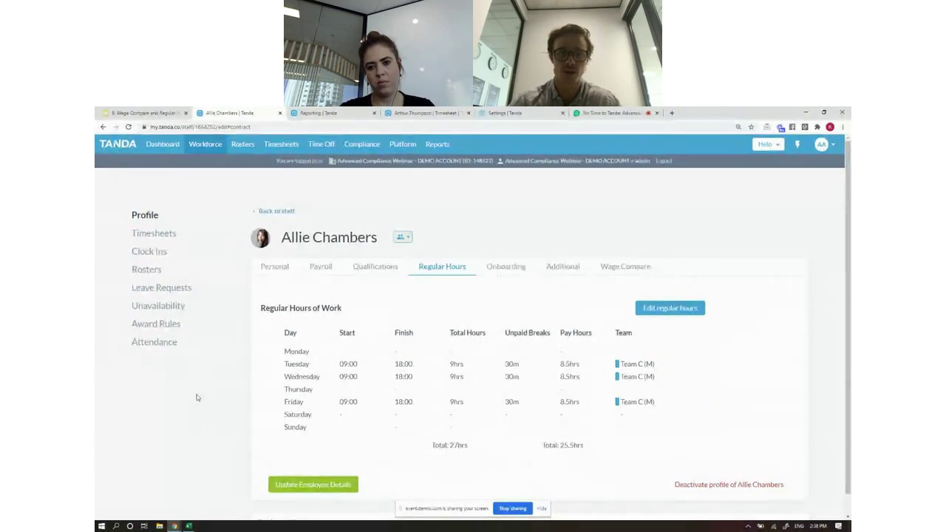
- Open the Melbourne roster for 1–7 Feb and expand the Regular Hours options of Quick Build
{"action": "left_click", "coordinate": [776, 145]}
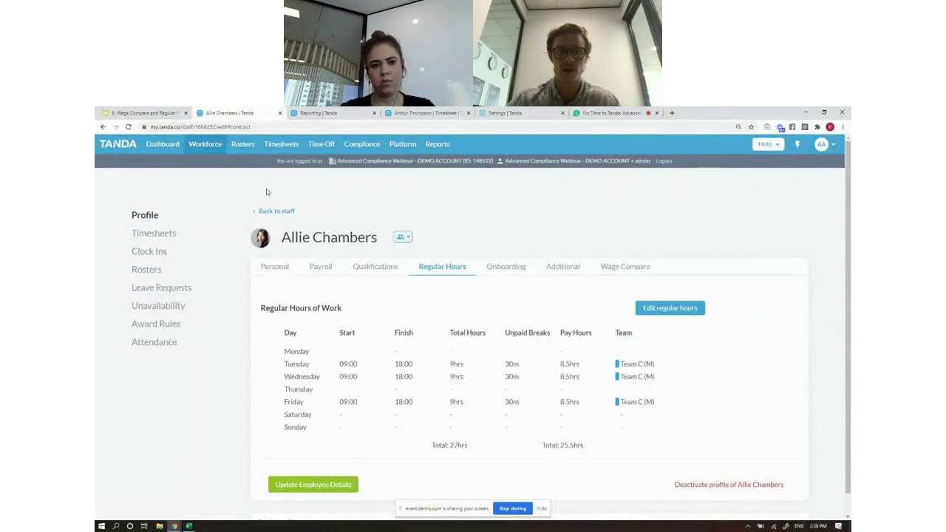
{"action": "mouse_move", "coordinate": [241, 152]}
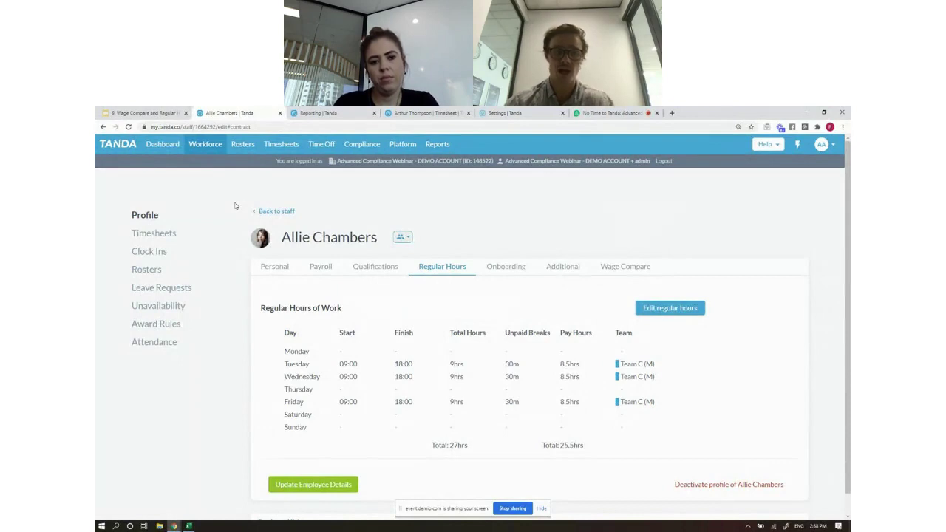
{"action": "left_click", "coordinate": [246, 145]}
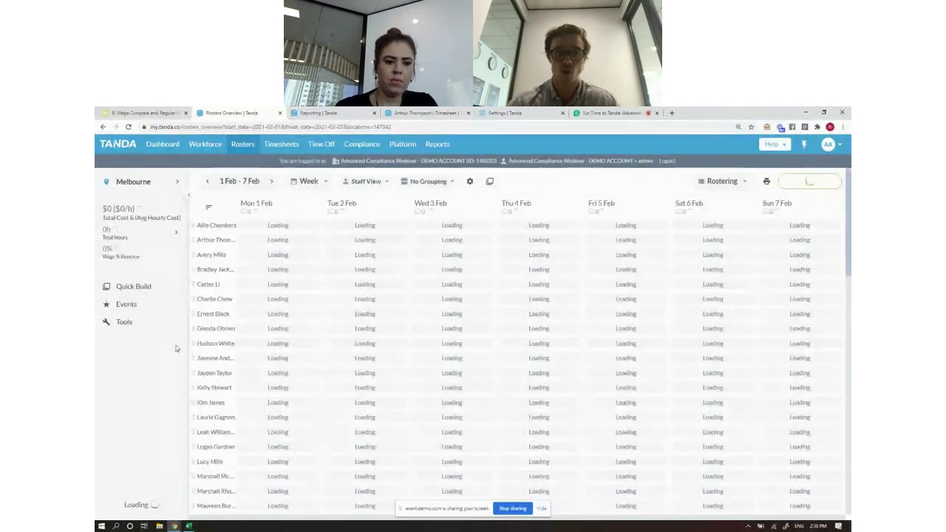
{"action": "left_click", "coordinate": [176, 288]}
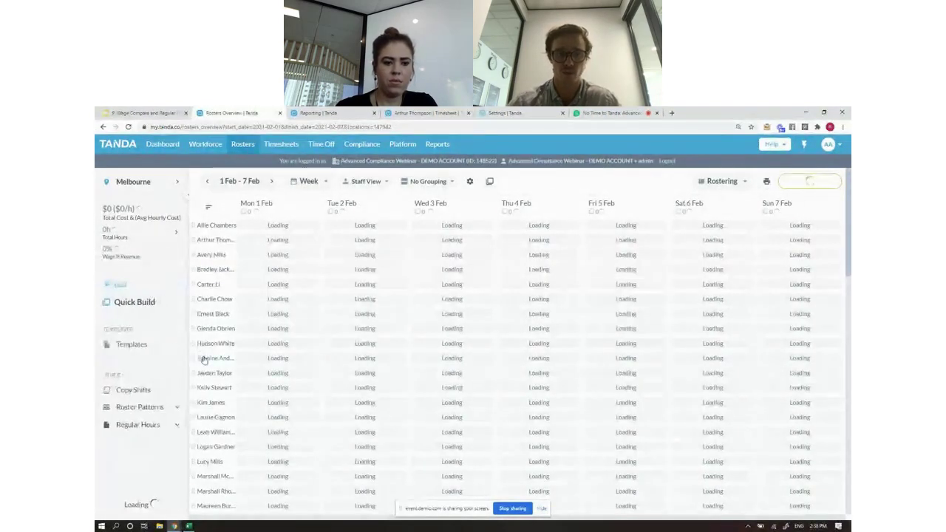
{"action": "left_click", "coordinate": [176, 425]}
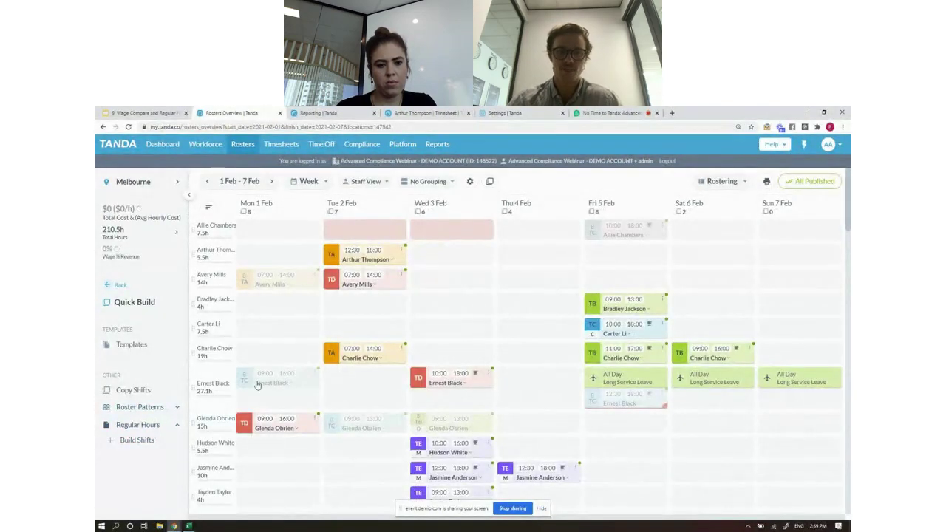
- Add a Tuesday 2 Feb shift for the first listed employee and auto-fix it to their regular 09:00–18:00 hours
{"action": "left_click", "coordinate": [386, 230]}
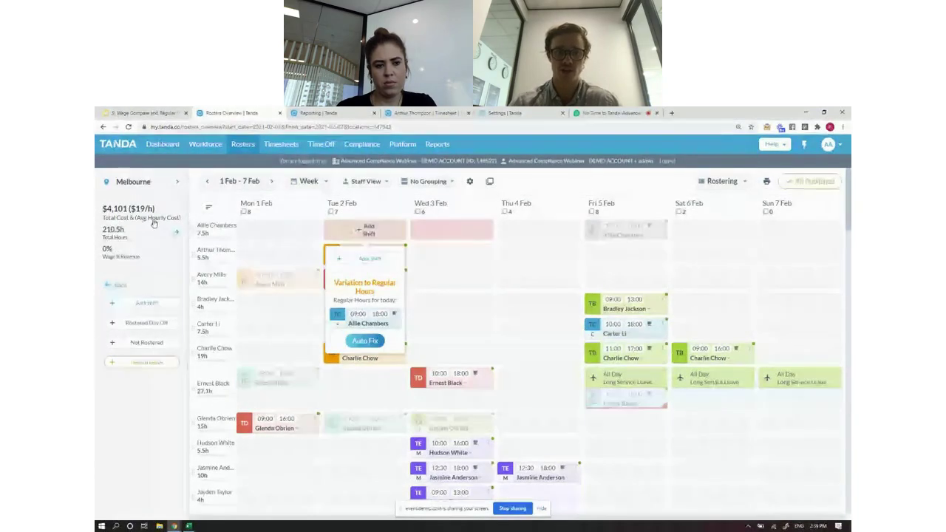
{"action": "left_click", "coordinate": [373, 233]}
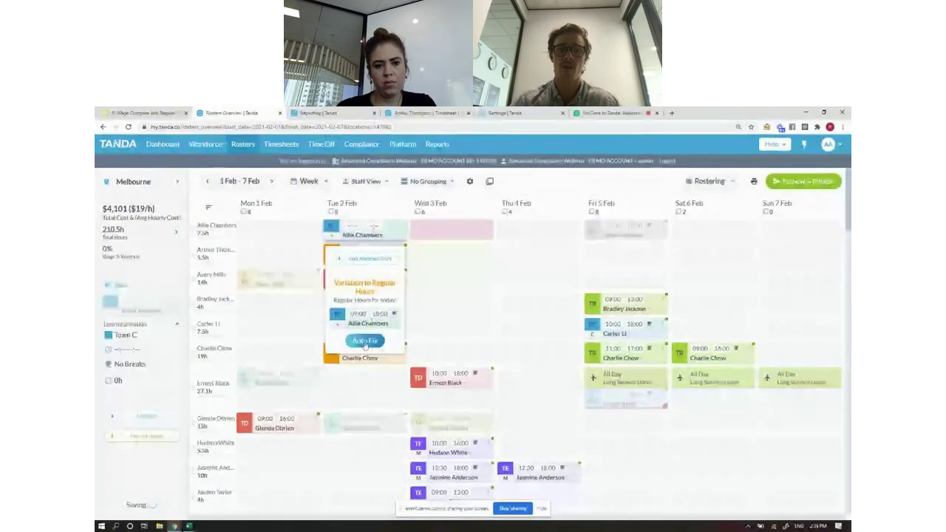
{"action": "left_click", "coordinate": [364, 341]}
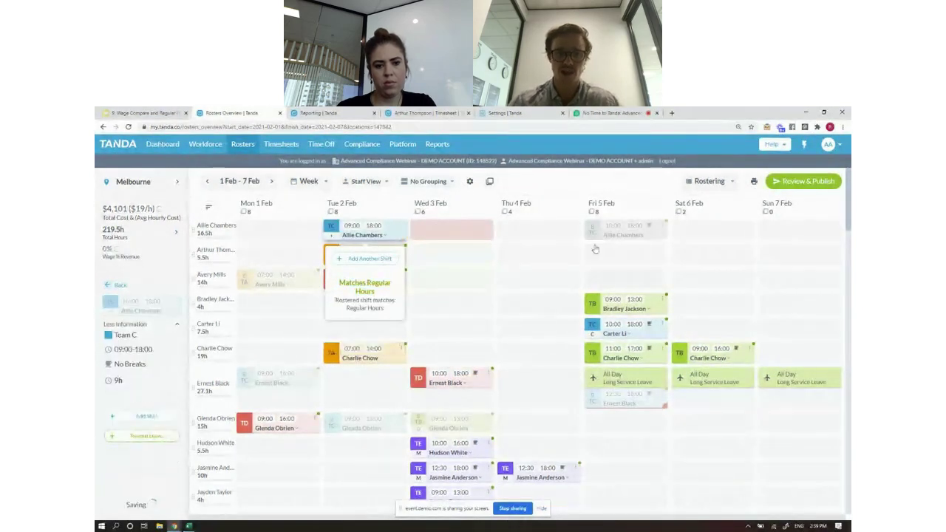
{"action": "left_click", "coordinate": [565, 194]}
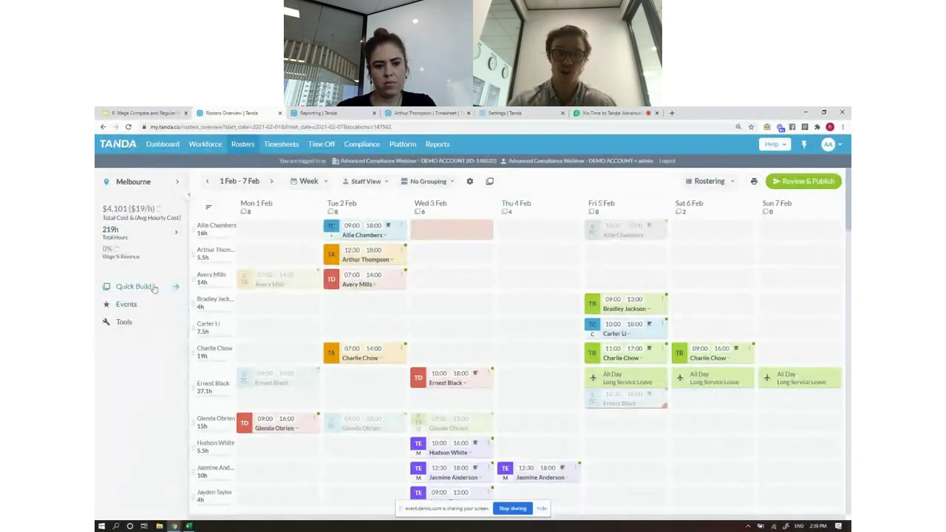
- Build the roster's shifts from regular hours, accept the shift replacement, and check the first employee's Wednesday and Friday shifts
{"action": "left_click", "coordinate": [152, 287]}
{"action": "left_click", "coordinate": [138, 424]}
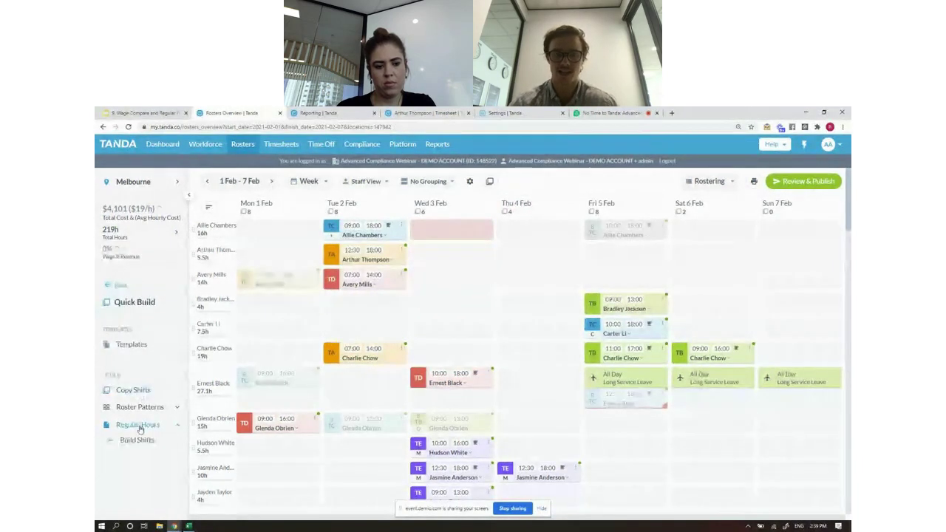
{"action": "left_click", "coordinate": [138, 440]}
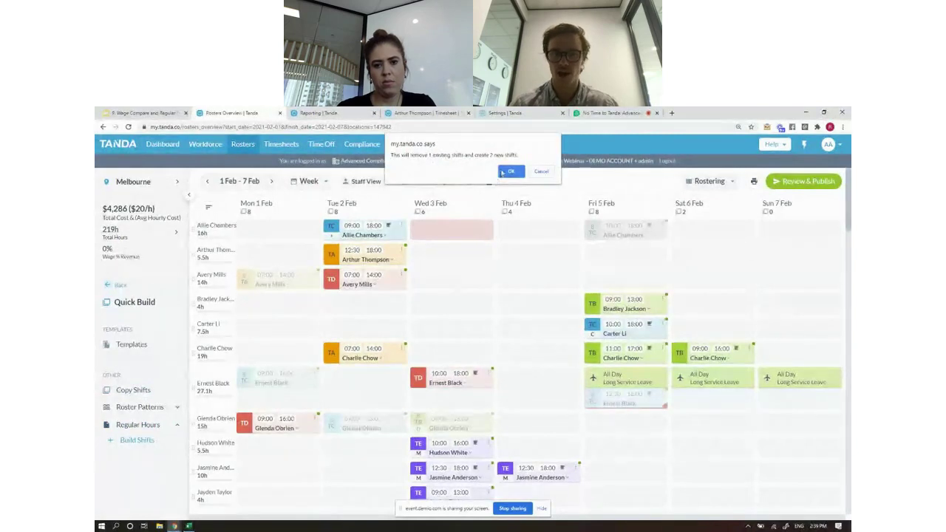
{"action": "left_click", "coordinate": [509, 171]}
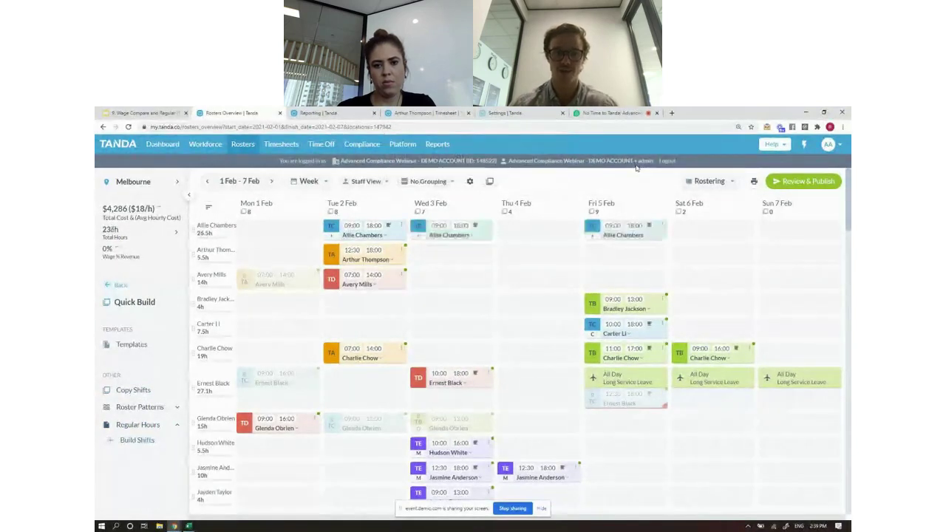
{"action": "left_click", "coordinate": [484, 233]}
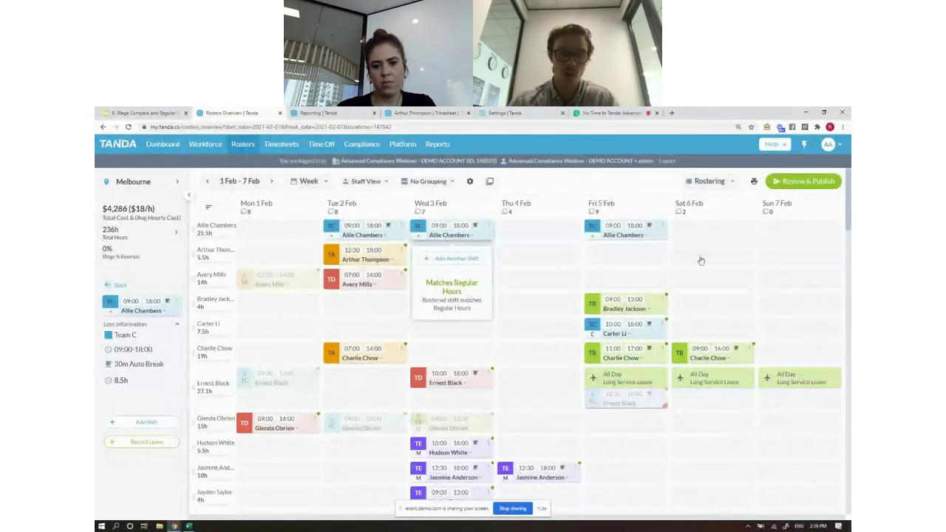
{"action": "left_click", "coordinate": [663, 231]}
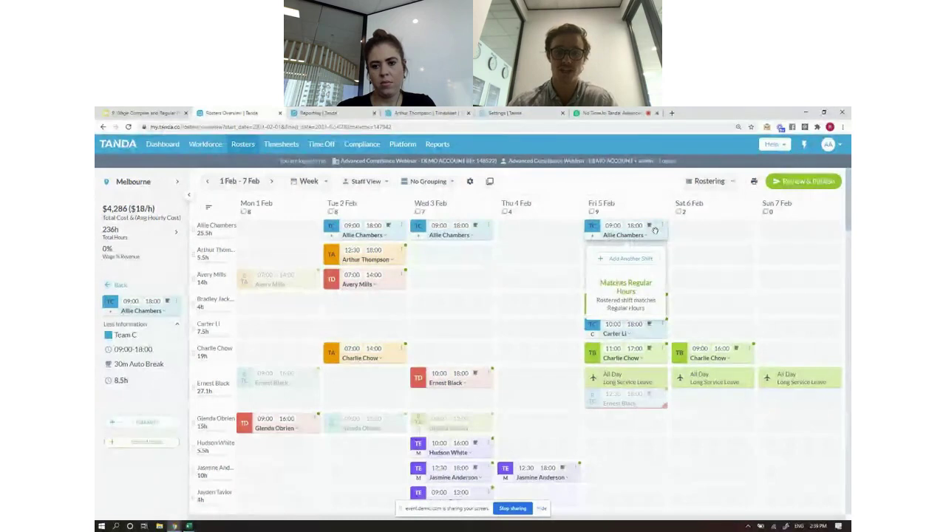
- Set the finish time of the first employee's Wednesday 3 Feb shift to 18:30
{"action": "left_click", "coordinate": [460, 226]}
{"action": "type", "text": "1830"}
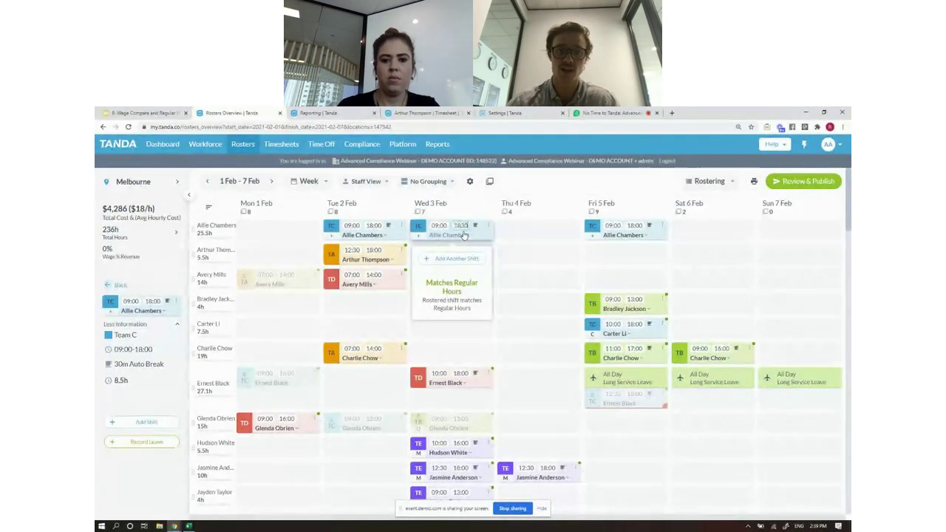
{"action": "key", "text": "Return"}
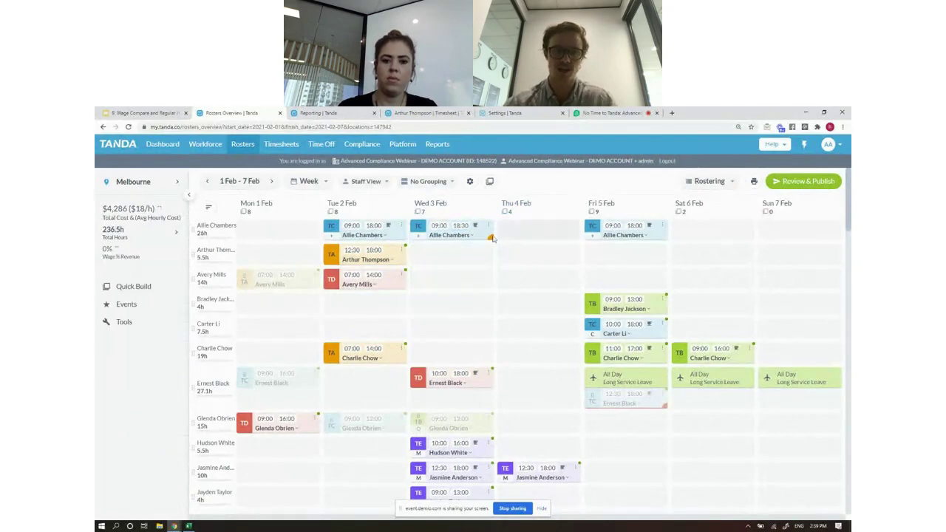
- Auto-fix the first employee's Wednesday 3 Feb shift to their regular 09:00–18:00 hours
{"action": "left_click", "coordinate": [489, 237]}
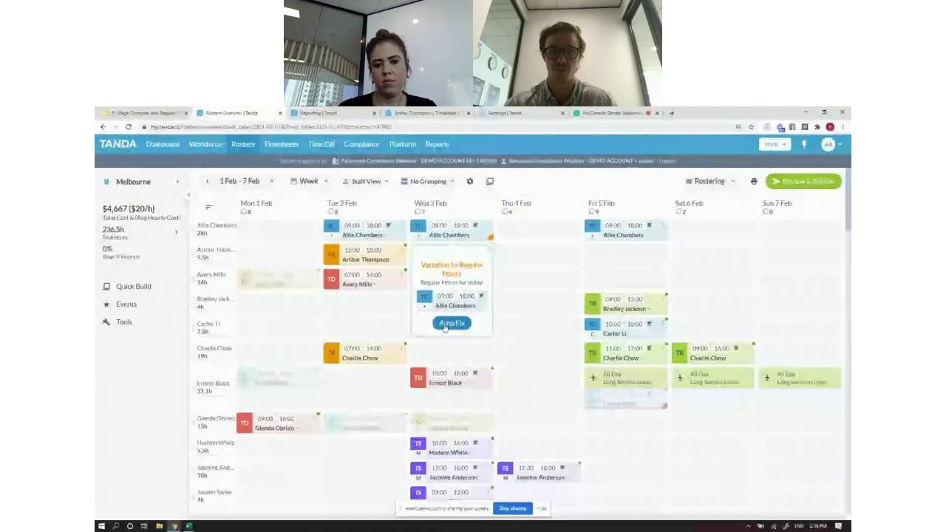
{"action": "left_click", "coordinate": [450, 324]}
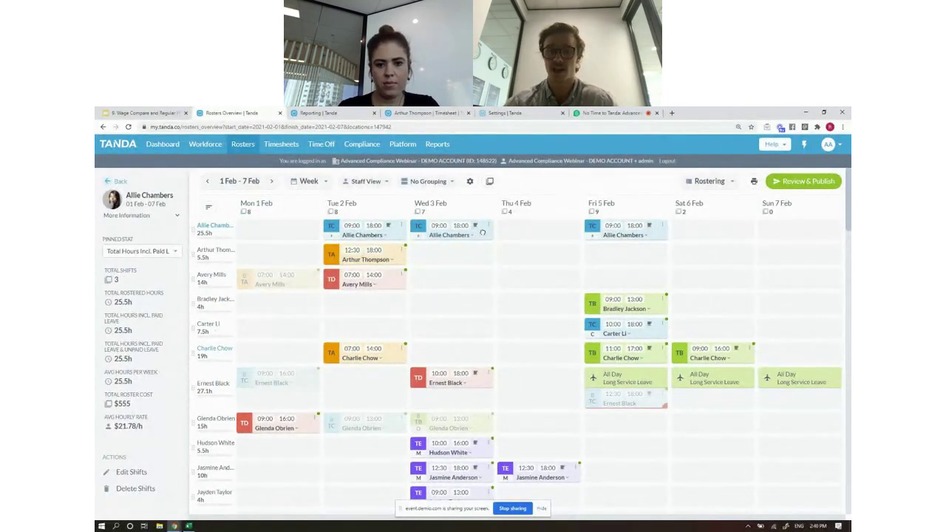
- Start an Annual Leave request from the first employee's Wednesday 3 Feb shift
{"action": "left_click", "coordinate": [481, 232]}
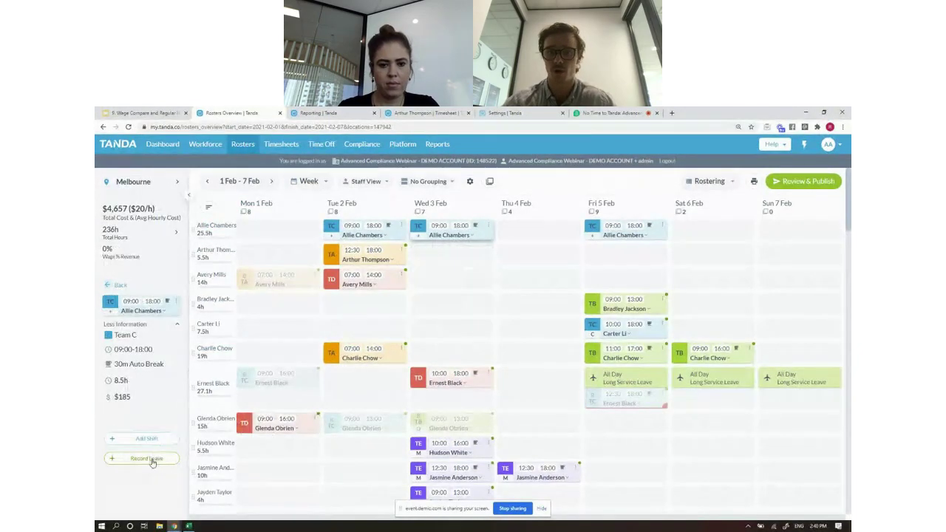
{"action": "left_click", "coordinate": [147, 459]}
{"action": "left_click", "coordinate": [433, 285]}
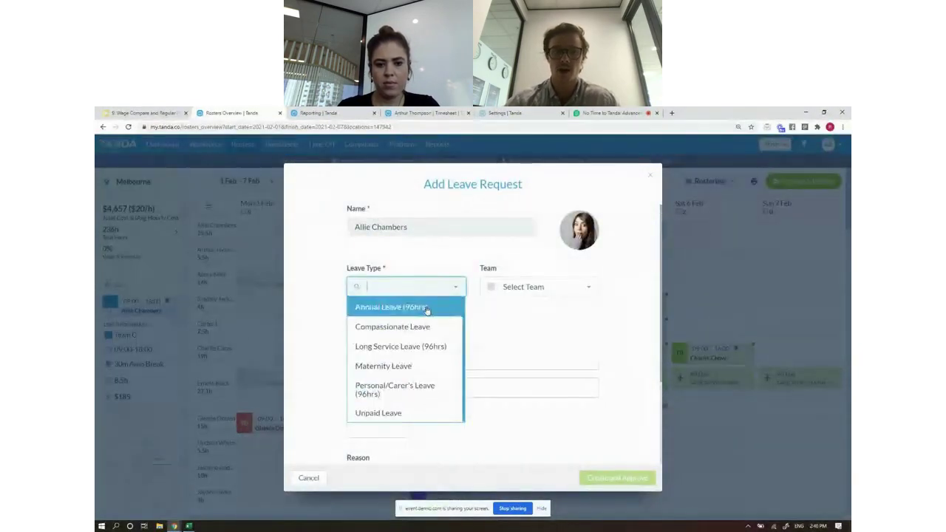
{"action": "left_click", "coordinate": [426, 308]}
{"action": "scroll", "coordinate": [551, 320], "scroll_direction": "down", "scroll_amount": 3}
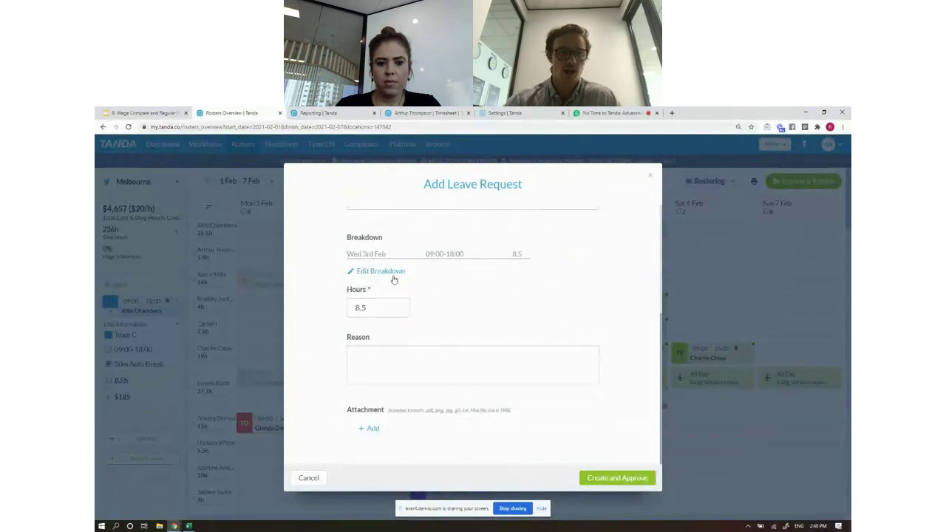
- Examine the pending leave breakdown to see where the Wednesday 3 Feb leave times were auto-filled from
{"action": "left_click", "coordinate": [380, 271]}
{"action": "mouse_move", "coordinate": [248, 294]}
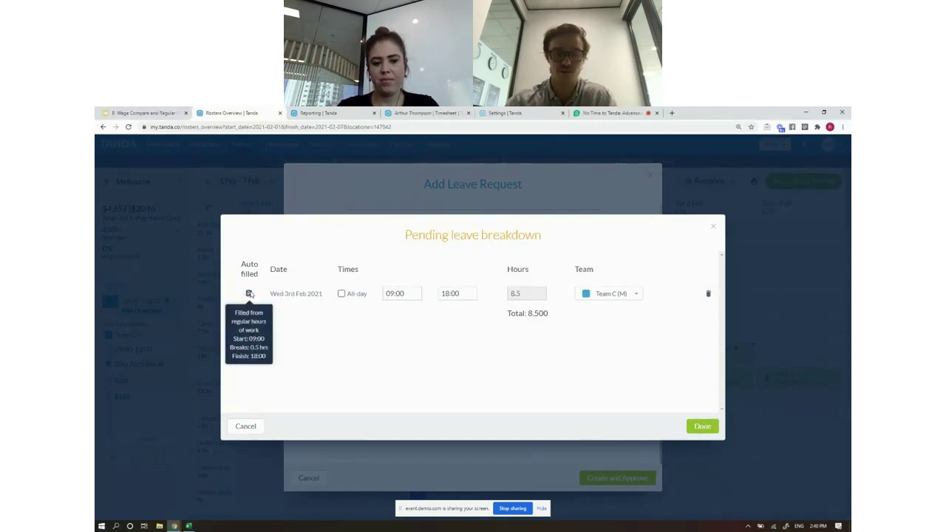
{"action": "left_click", "coordinate": [698, 425]}
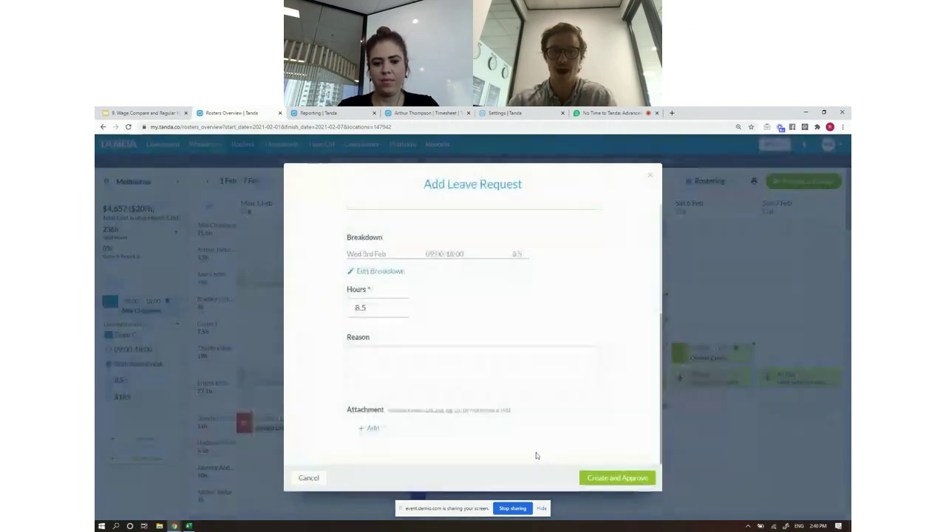
{"action": "left_click", "coordinate": [367, 271]}
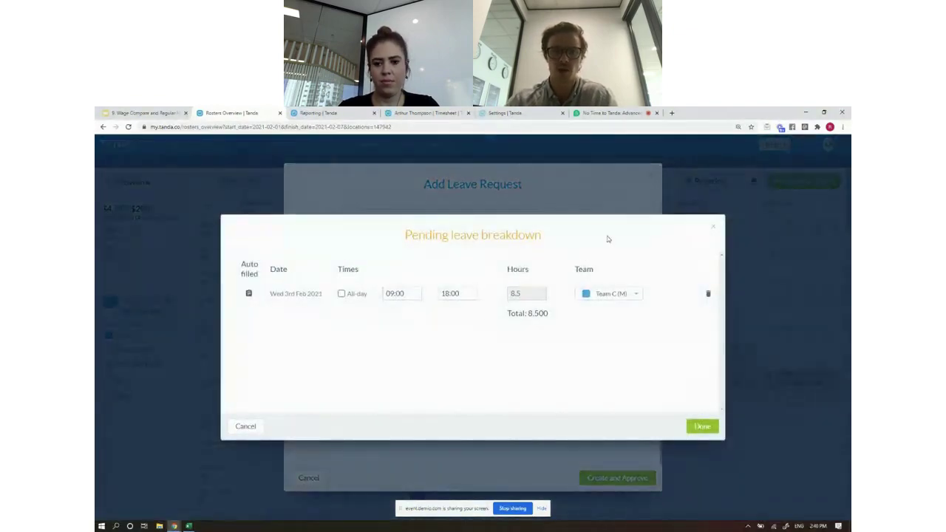
{"action": "left_click", "coordinate": [712, 226]}
- Extend the leave request to run from 1st February 2021 to 7th February 2021
{"action": "scroll", "coordinate": [483, 283], "scroll_direction": "up", "scroll_amount": 5}
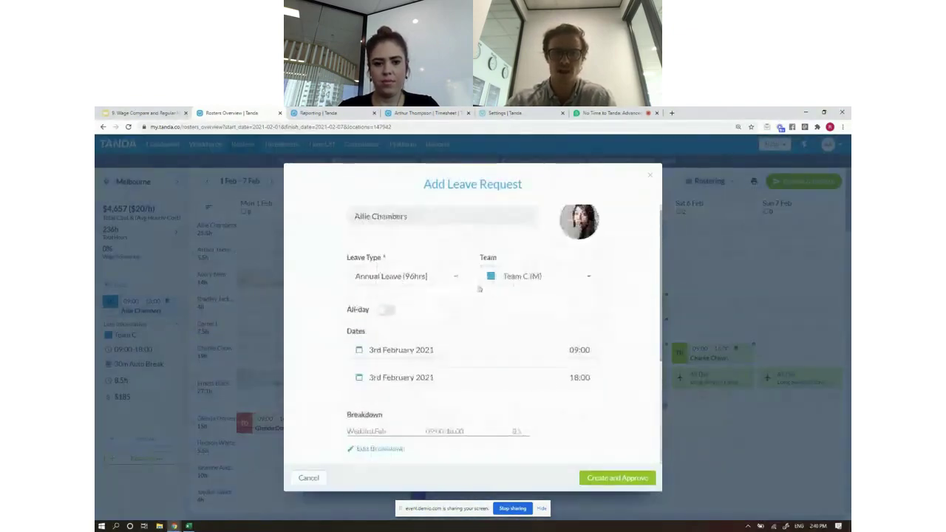
{"action": "left_click", "coordinate": [408, 360]}
{"action": "left_click", "coordinate": [367, 419]}
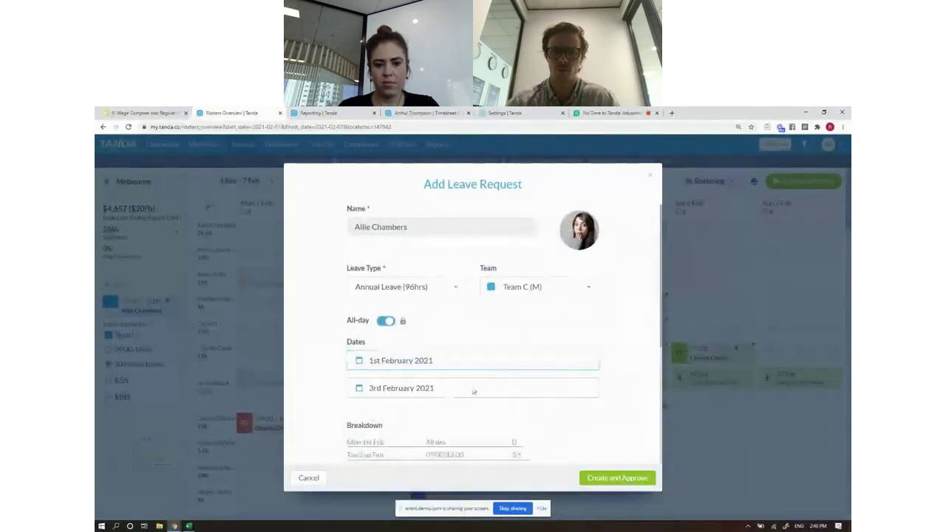
{"action": "left_click", "coordinate": [429, 387]}
{"action": "left_click", "coordinate": [484, 448]}
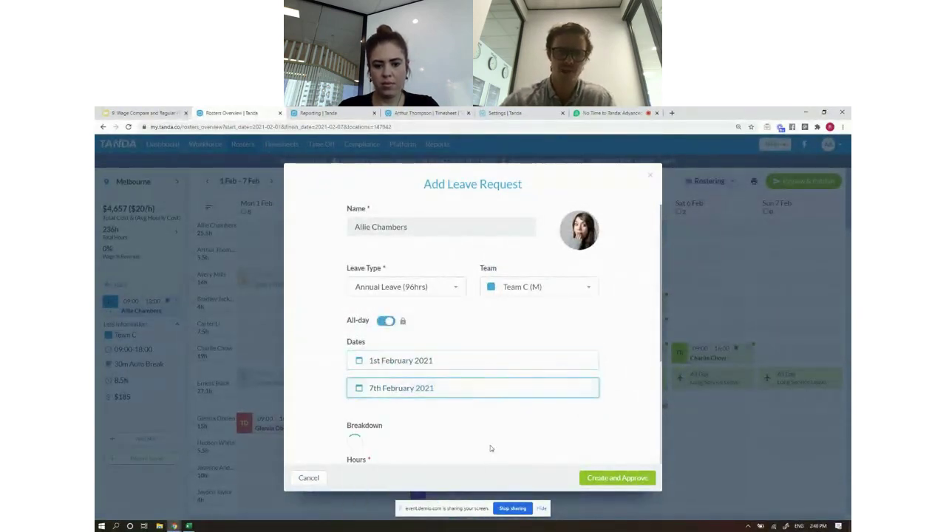
- Examine how each day of the week's leave breakdown was auto-filled and close the leave request without creating it
{"action": "scroll", "coordinate": [613, 401], "scroll_direction": "down", "scroll_amount": 2}
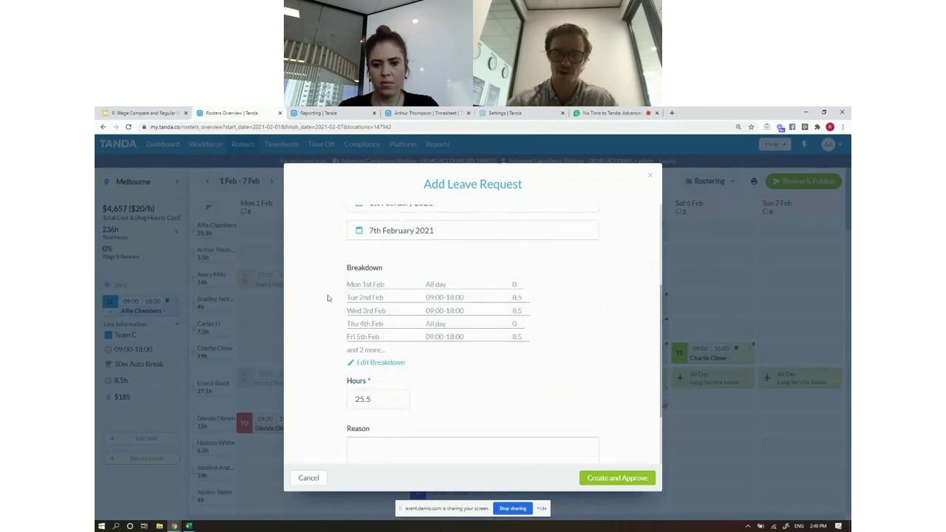
{"action": "left_click", "coordinate": [380, 361]}
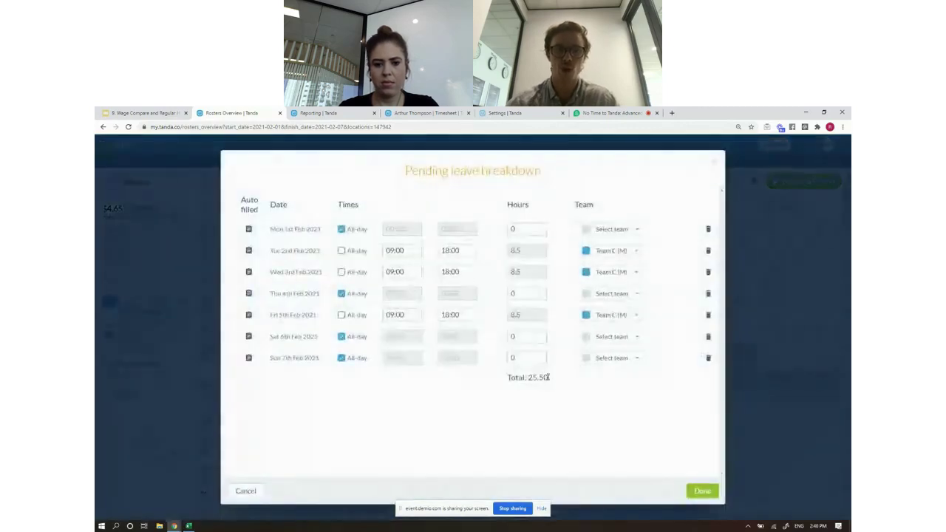
{"action": "mouse_move", "coordinate": [248, 232]}
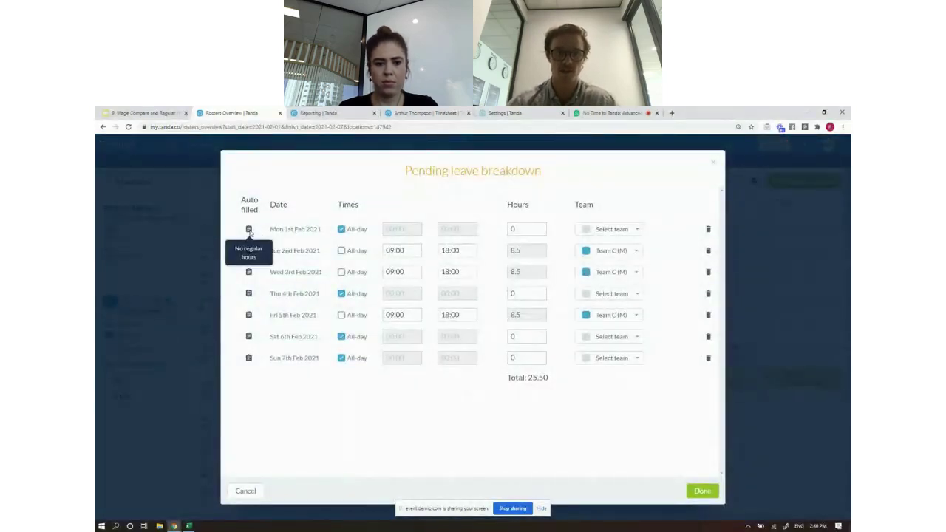
{"action": "mouse_move", "coordinate": [249, 251]}
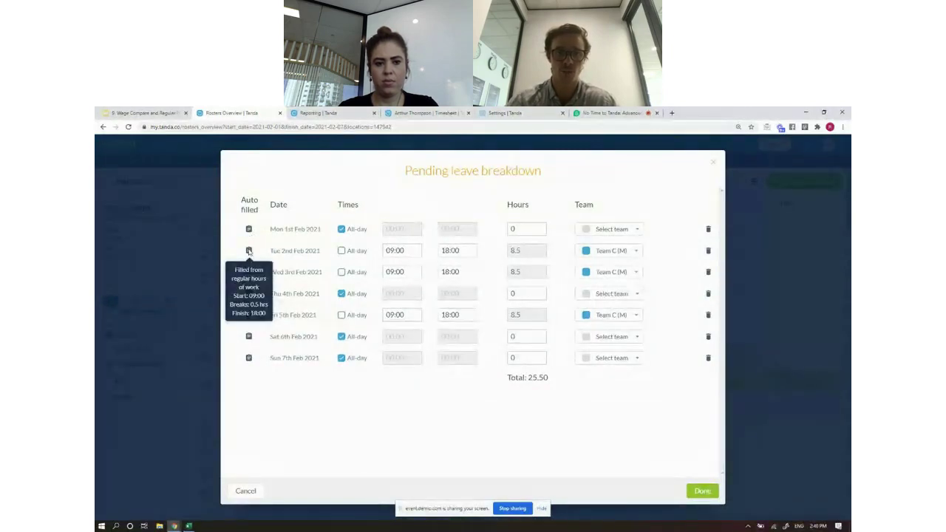
{"action": "mouse_move", "coordinate": [249, 272]}
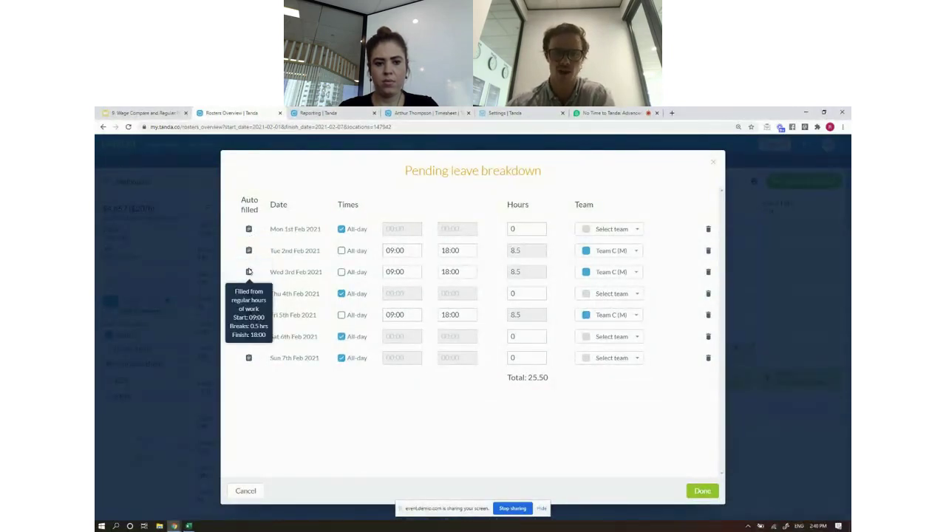
{"action": "mouse_move", "coordinate": [249, 315]}
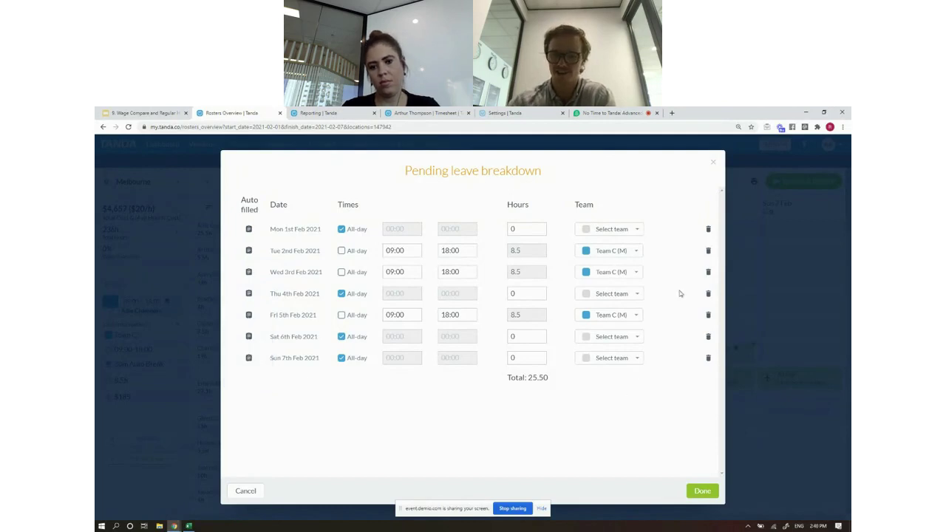
{"action": "left_click", "coordinate": [715, 163]}
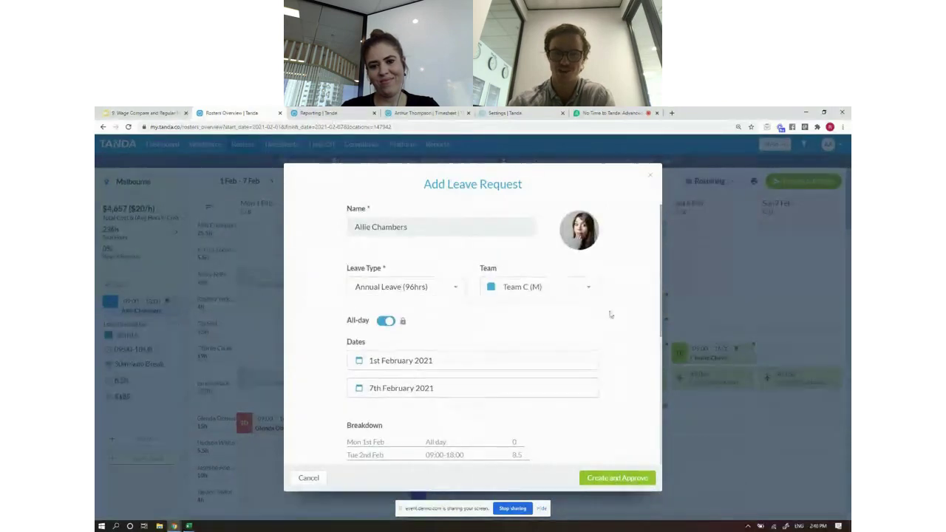
{"action": "left_click", "coordinate": [650, 175]}
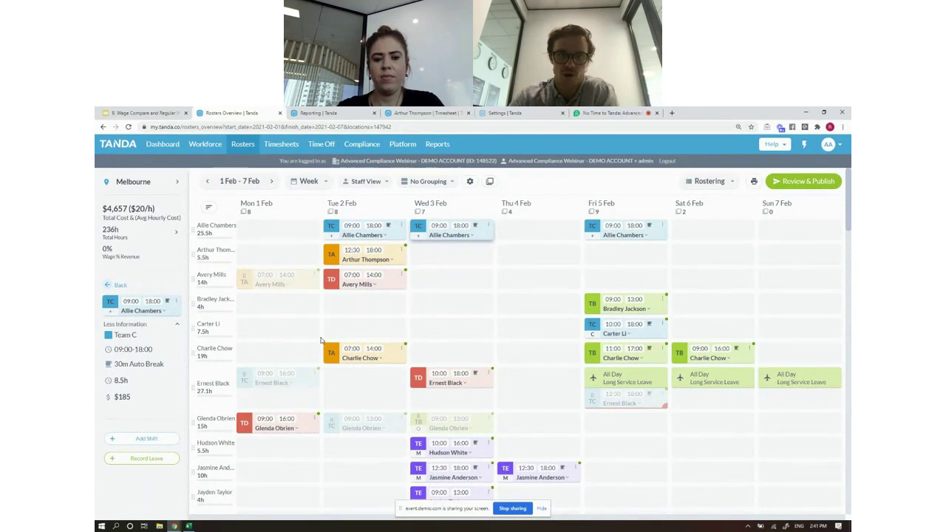
- Open the account's Shift Questions settings and review the existing "How was your day?" question
{"action": "left_click", "coordinate": [827, 144]}
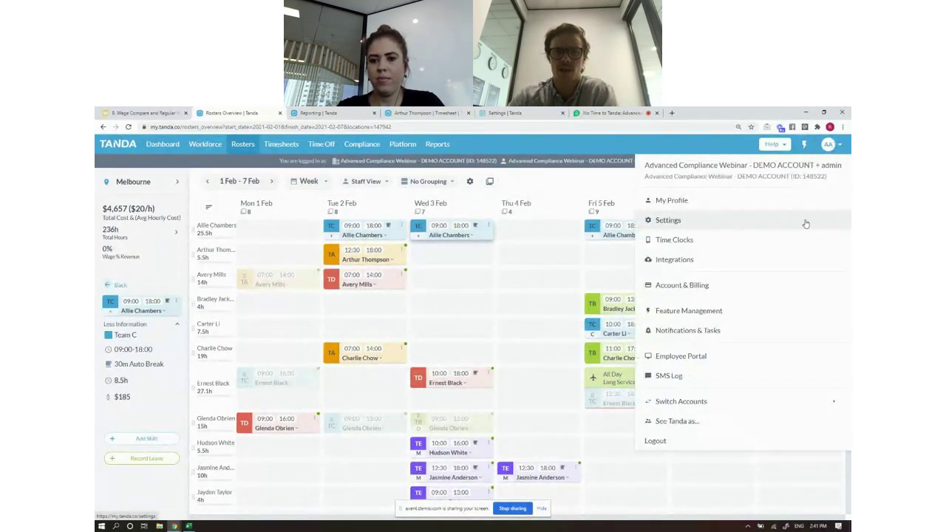
{"action": "left_click", "coordinate": [697, 285]}
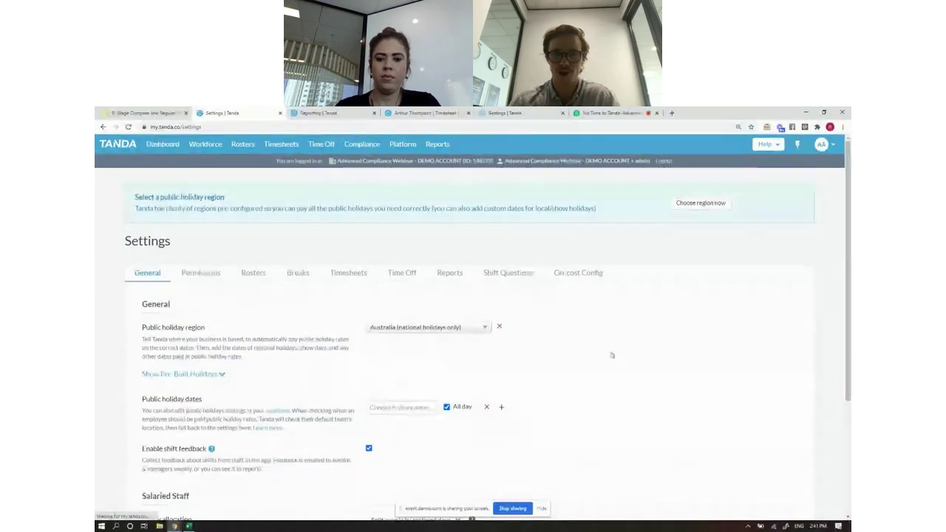
{"action": "left_click", "coordinate": [503, 276]}
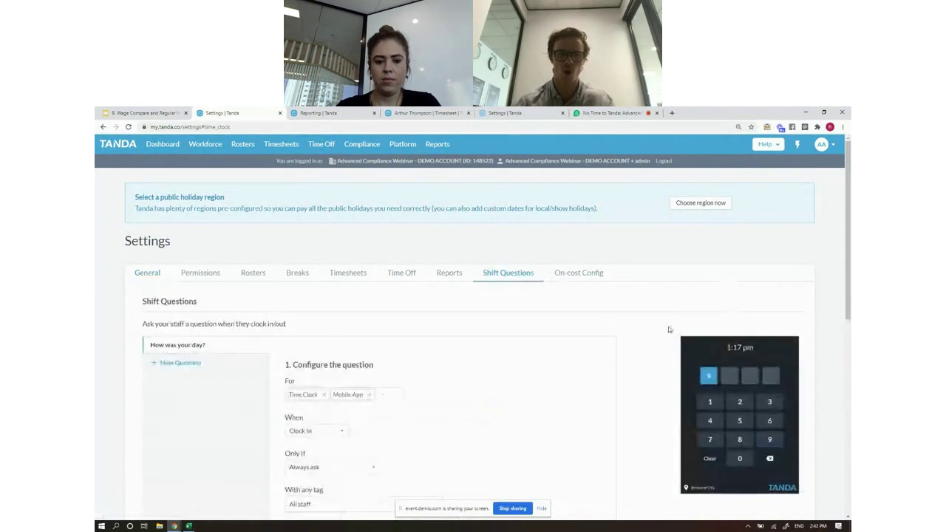
{"action": "scroll", "coordinate": [668, 328], "scroll_direction": "down", "scroll_amount": 3}
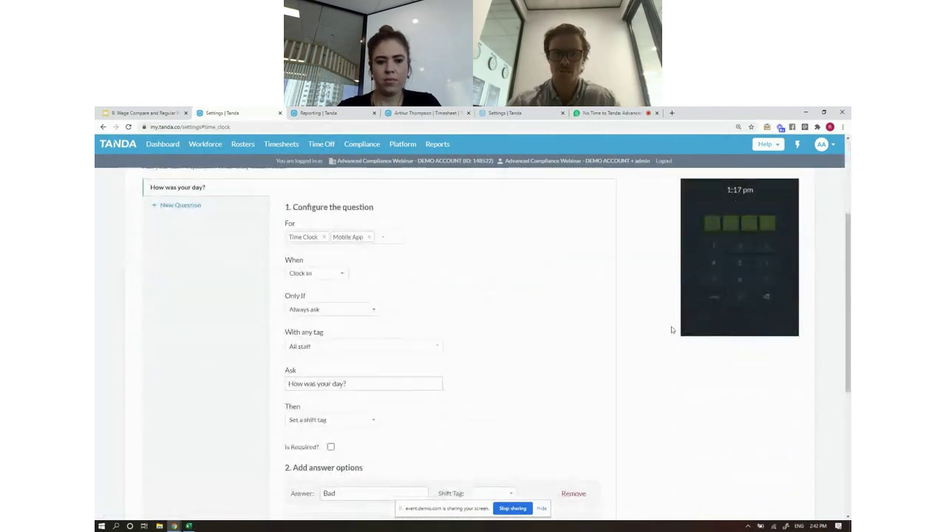
{"action": "scroll", "coordinate": [670, 326], "scroll_direction": "down", "scroll_amount": 1}
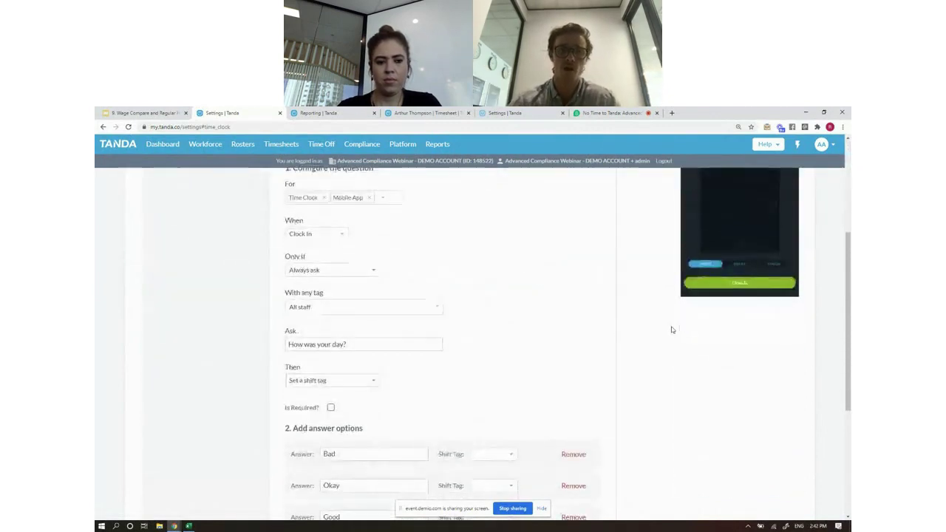
{"action": "scroll", "coordinate": [672, 329], "scroll_direction": "down", "scroll_amount": 2}
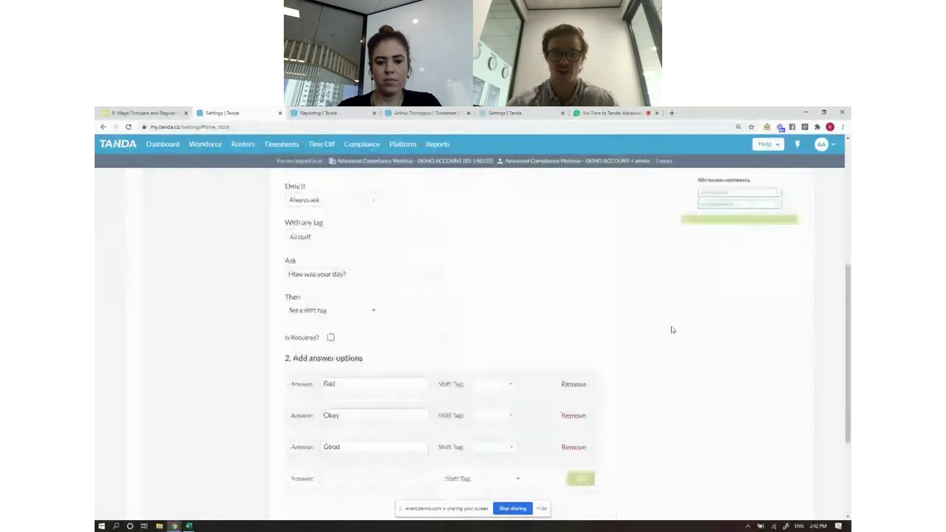
{"action": "scroll", "coordinate": [672, 327], "scroll_direction": "up", "scroll_amount": 3}
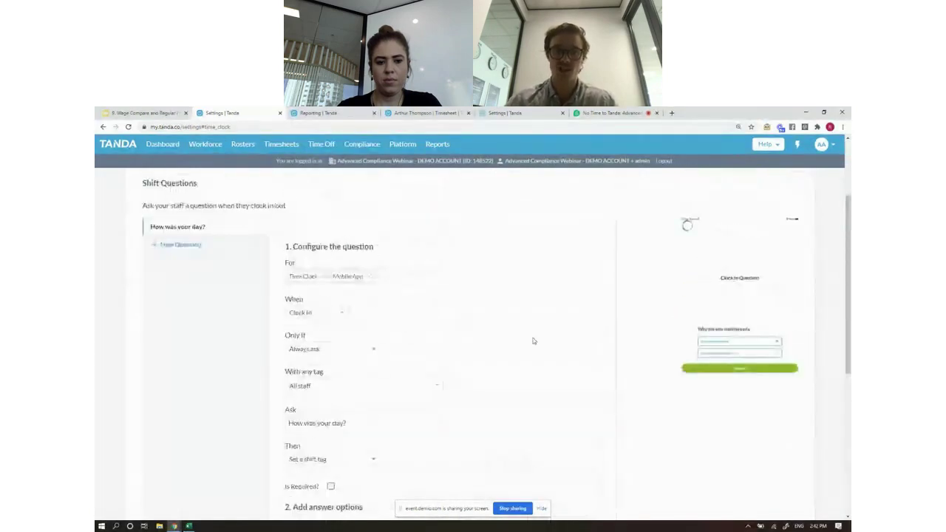
- Start a new shift question for the Mobile App and Time Clock, asked only when staff clock in earlier than scheduled
{"action": "left_click", "coordinate": [185, 247]}
{"action": "left_click", "coordinate": [350, 280]}
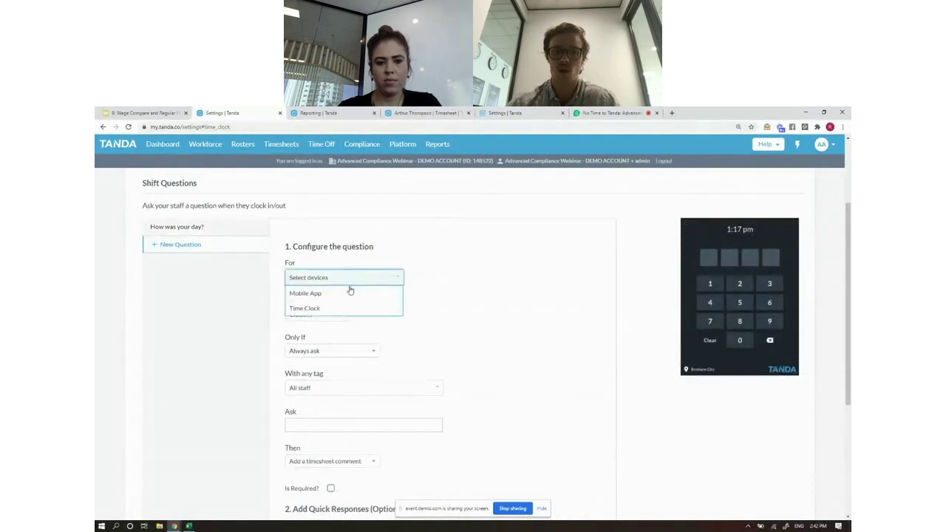
{"action": "left_click", "coordinate": [352, 293]}
{"action": "left_click", "coordinate": [354, 306]}
{"action": "left_click", "coordinate": [421, 333]}
{"action": "scroll", "coordinate": [349, 317], "scroll_direction": "down", "scroll_amount": 2}
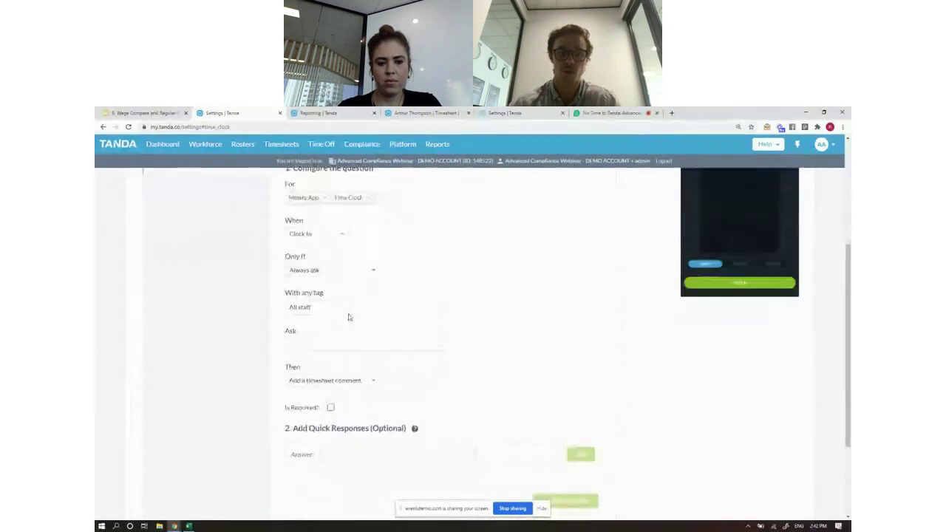
{"action": "left_click", "coordinate": [350, 271]}
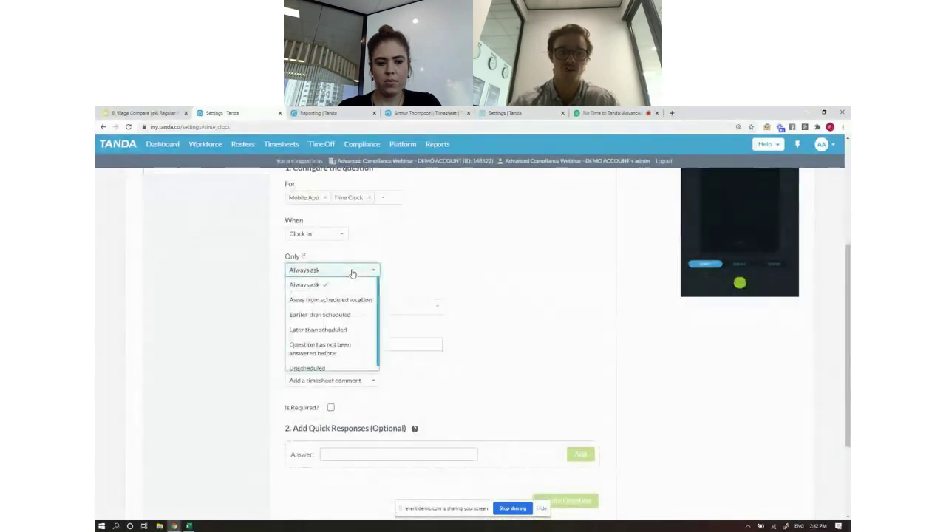
{"action": "left_click", "coordinate": [362, 315]}
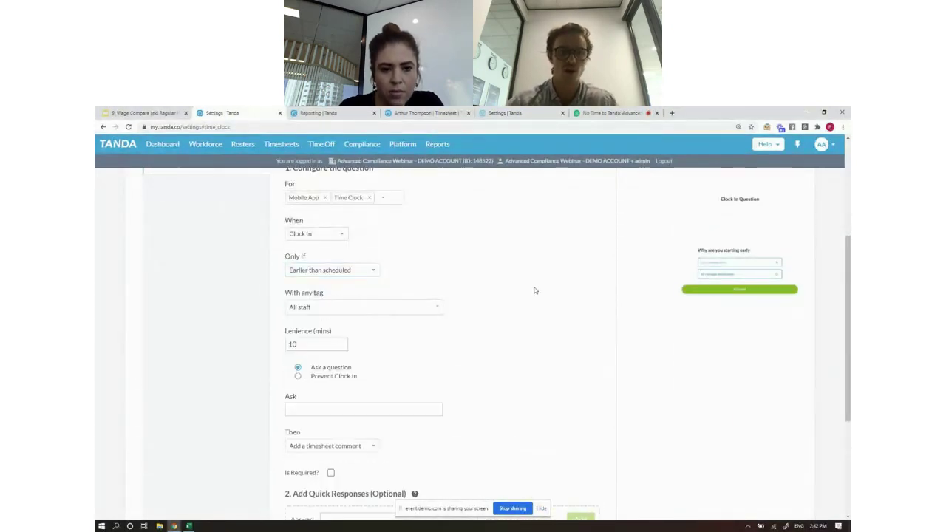
- Enter "Why are you clocking in early?" as the wording of the new shift question
{"action": "scroll", "coordinate": [534, 291], "scroll_direction": "down", "scroll_amount": 2}
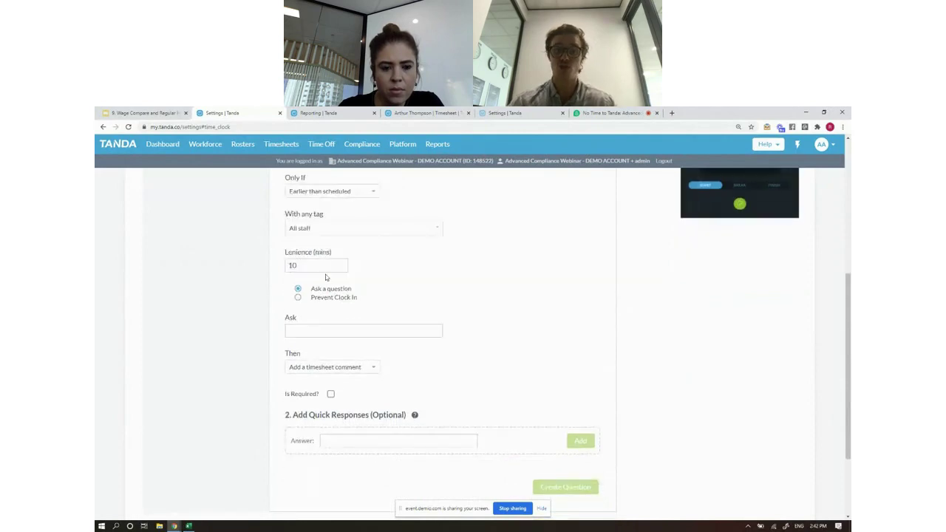
{"action": "left_click", "coordinate": [317, 328]}
{"action": "type", "text": "Why"}
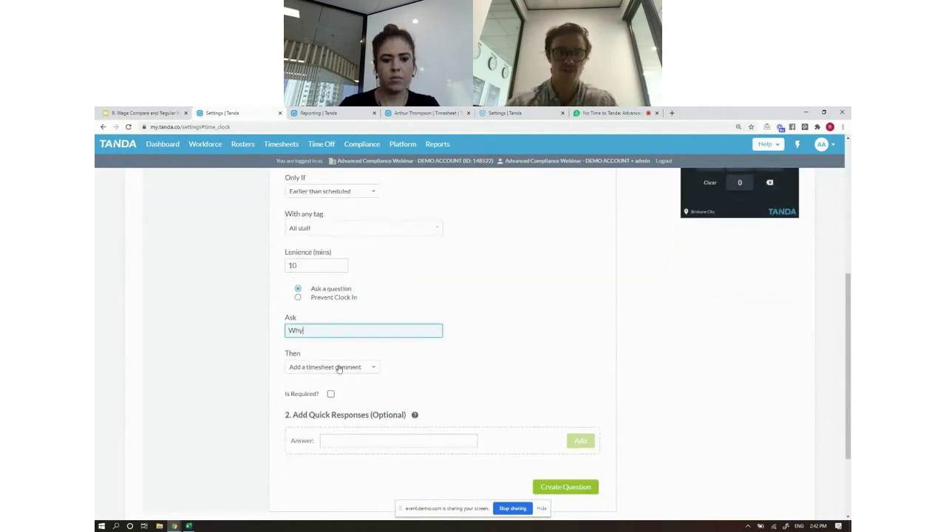
{"action": "type", "text": " are you cloc"}
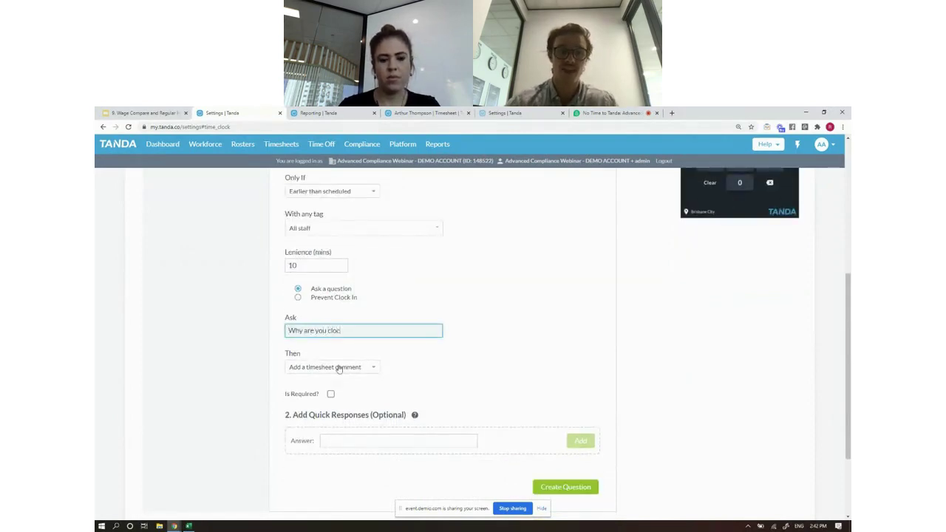
{"action": "type", "text": "king in ea"}
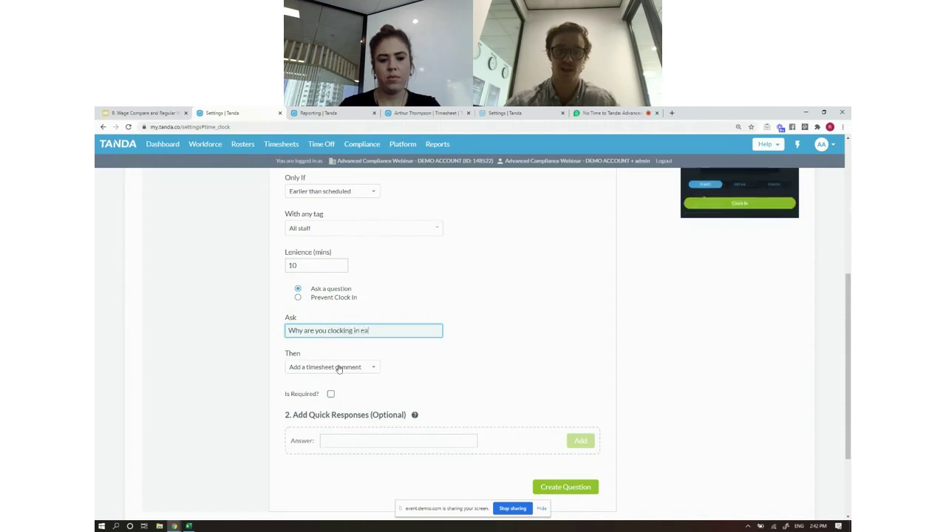
{"action": "type", "text": "rly?"}
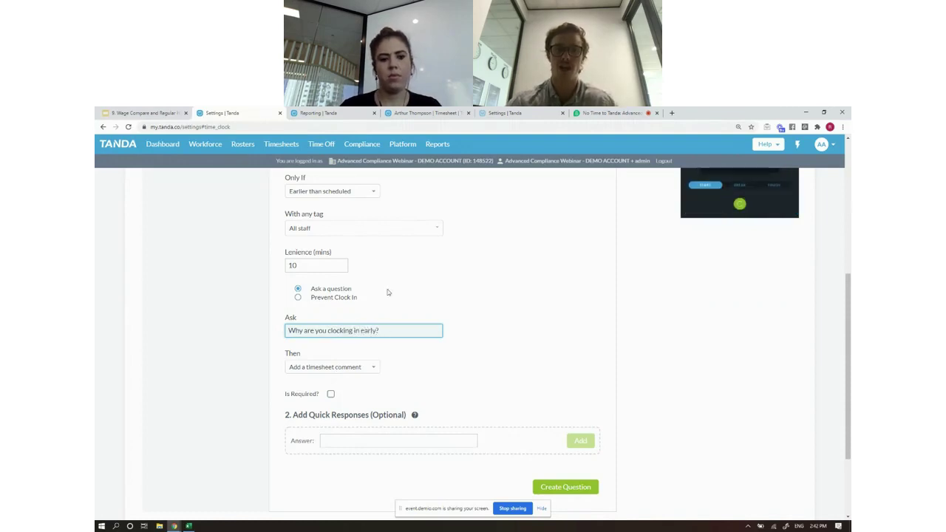
- Review the available conditions for when the shift question is asked, keeping it on Earlier than scheduled
{"action": "left_click", "coordinate": [372, 191]}
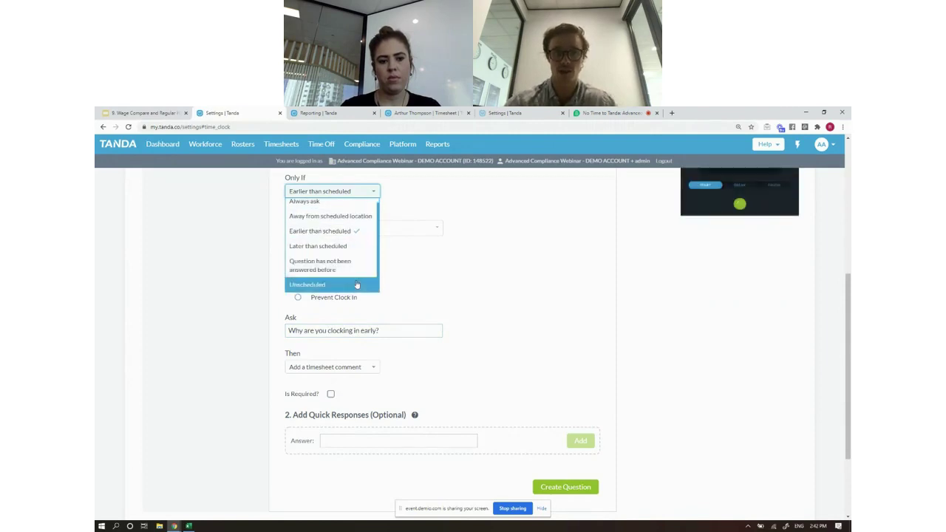
{"action": "left_click", "coordinate": [325, 231]}
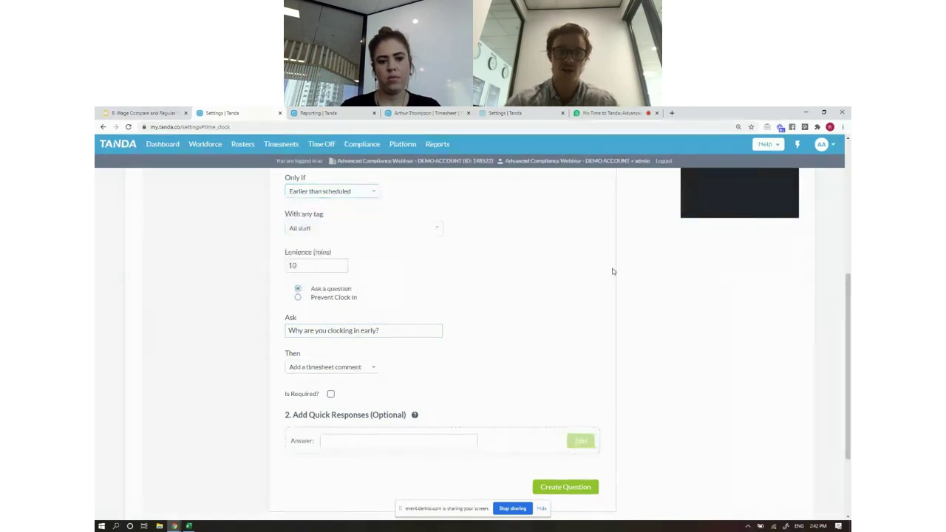
{"action": "scroll", "coordinate": [538, 354], "scroll_direction": "down", "scroll_amount": 2}
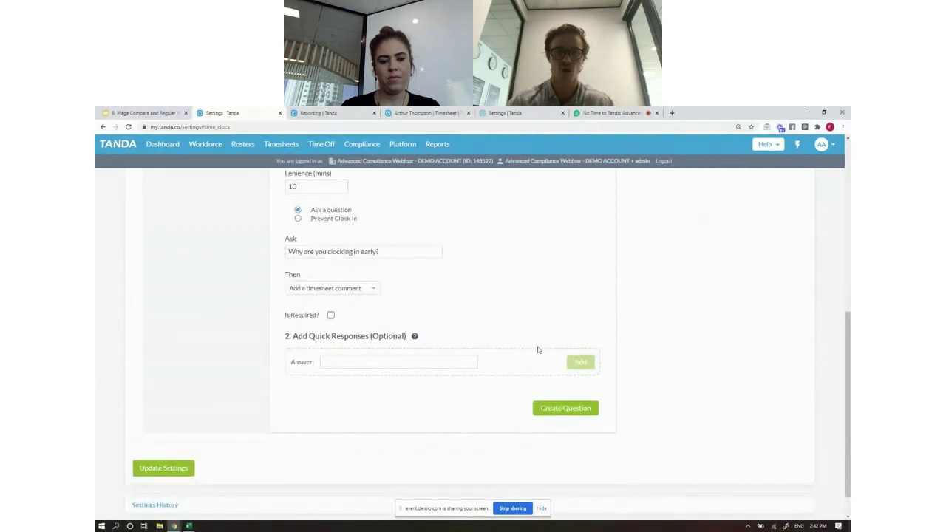
{"action": "scroll", "coordinate": [525, 347], "scroll_direction": "up", "scroll_amount": 3}
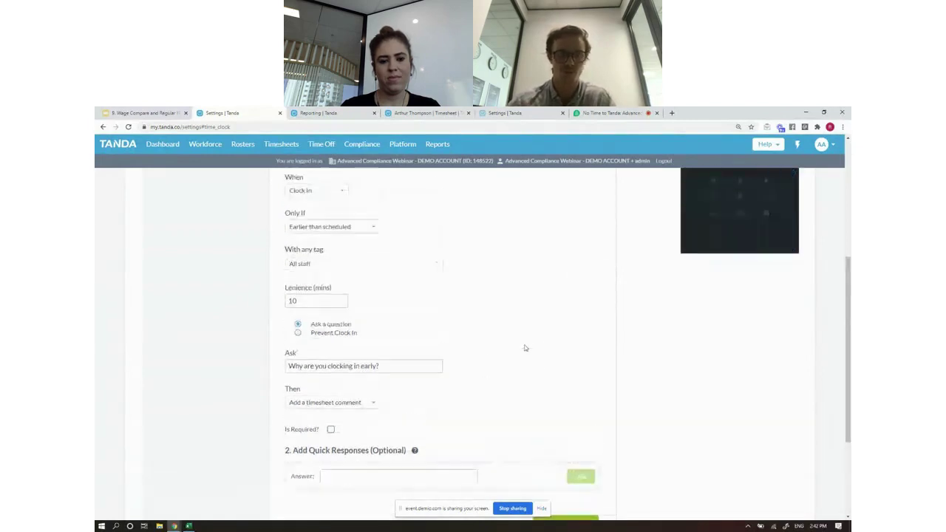
- Try the Prevent Clock In option for early clock-ins and return to asking a question
{"action": "left_click", "coordinate": [351, 338]}
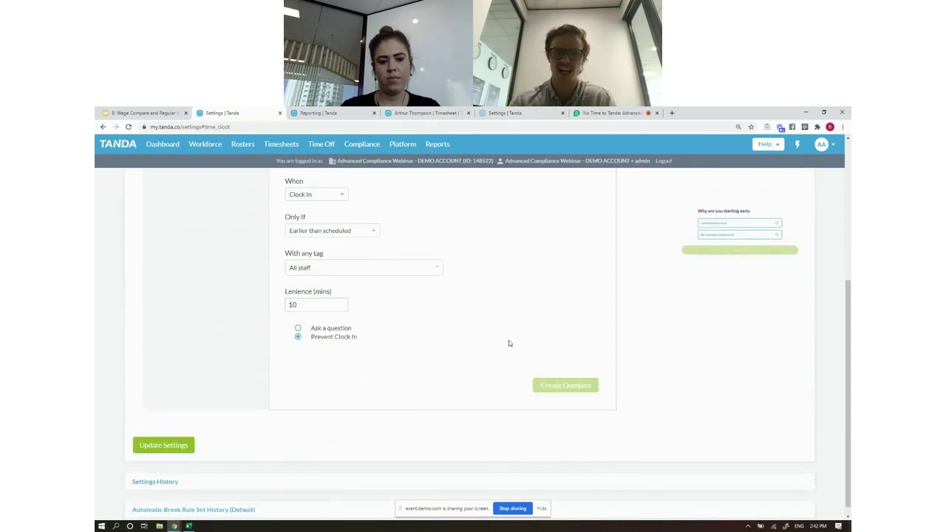
{"action": "left_click", "coordinate": [337, 328]}
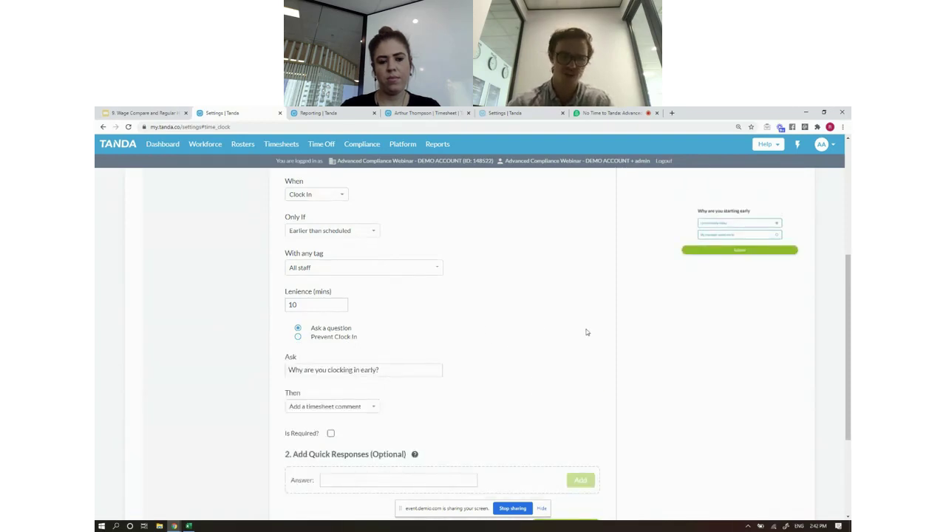
{"action": "scroll", "coordinate": [585, 331], "scroll_direction": "down", "scroll_amount": 3}
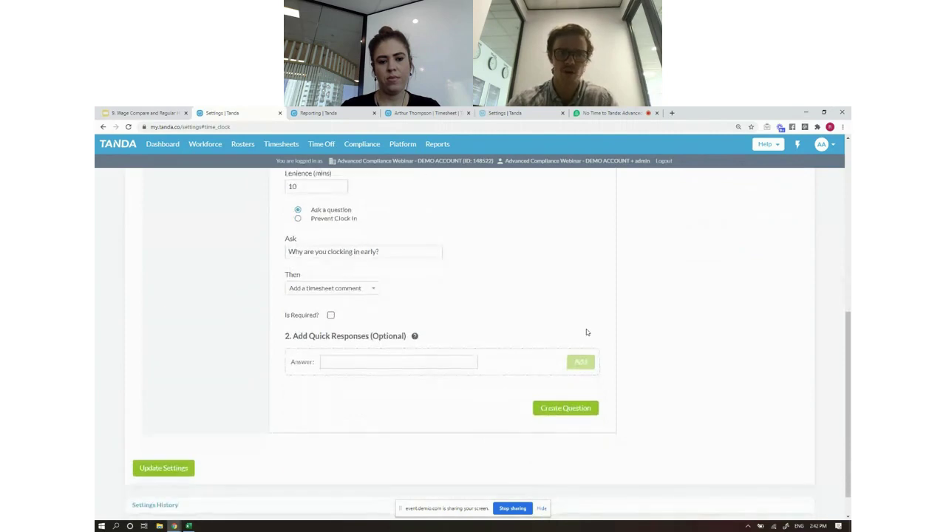
{"action": "scroll", "coordinate": [401, 243], "scroll_direction": "up", "scroll_amount": 1}
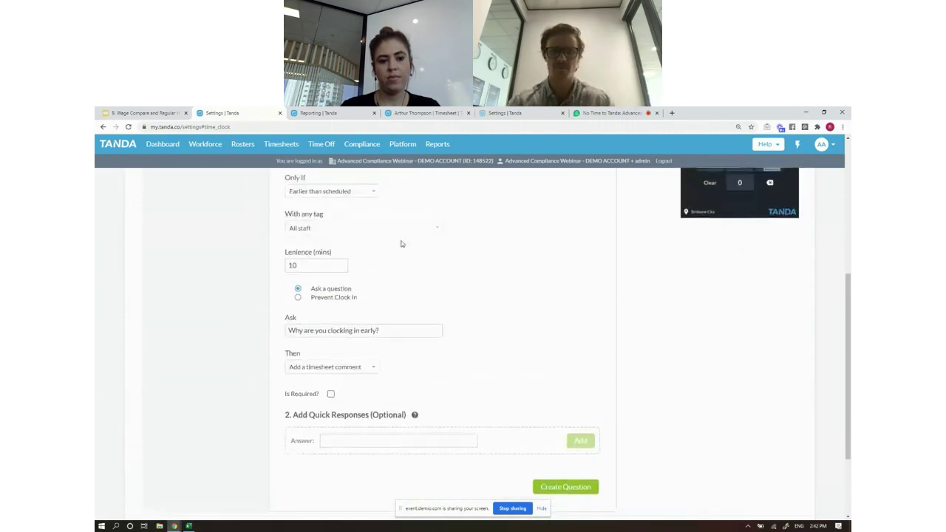
- Set the shift question's lenience to 30 minutes
{"action": "left_click", "coordinate": [326, 266]}
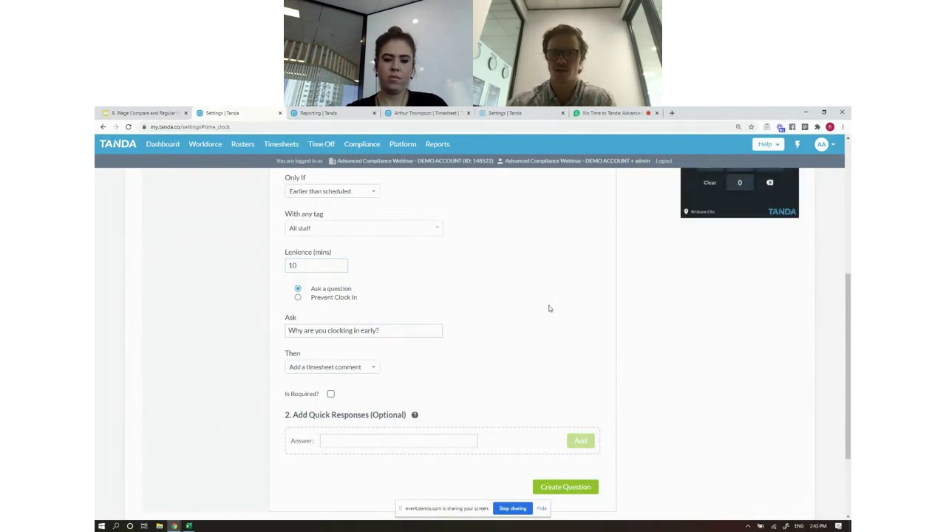
{"action": "left_click_drag", "start_coordinate": [310, 266], "coordinate": [268, 266]}
{"action": "type", "text": "30"}
{"action": "left_click", "coordinate": [581, 306]}
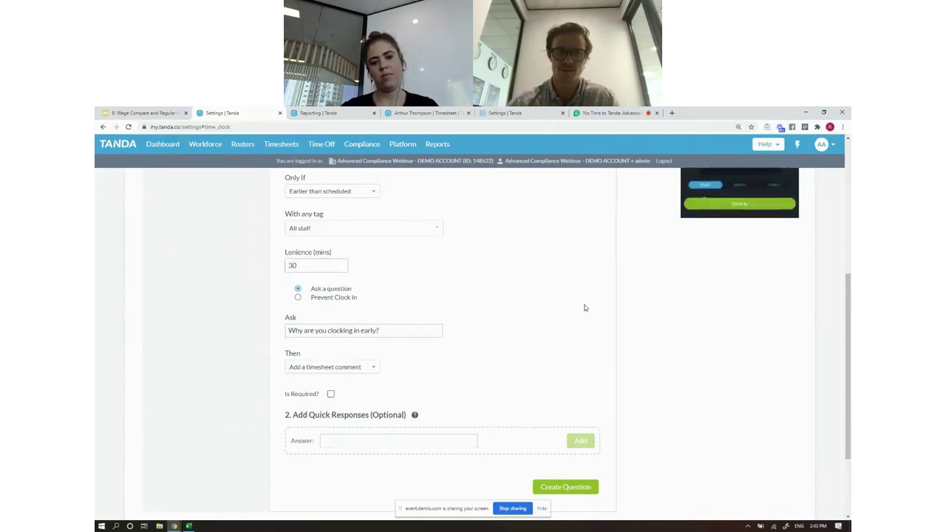
- Add "My manager asked me to" as a quick response to the early clock-in question
{"action": "left_click", "coordinate": [374, 443]}
{"action": "type", "text": "My"}
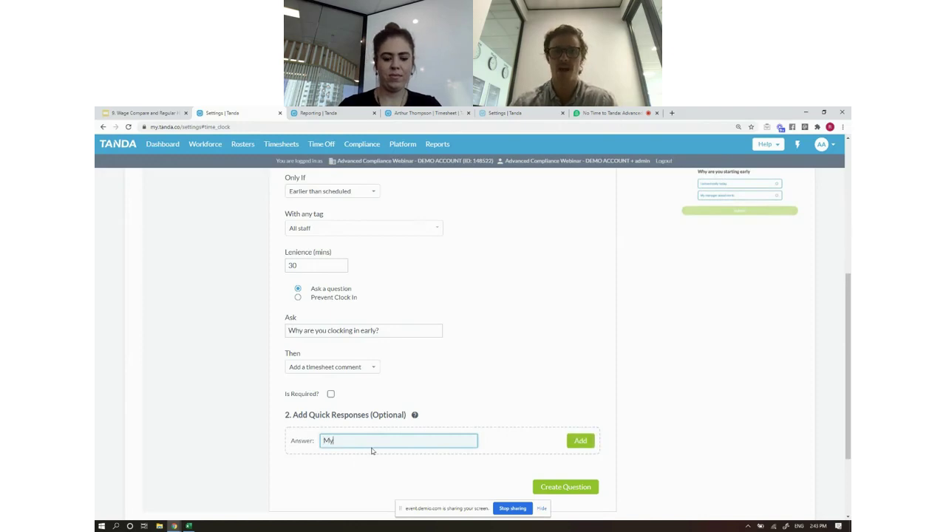
{"action": "type", "text": " manager ask"}
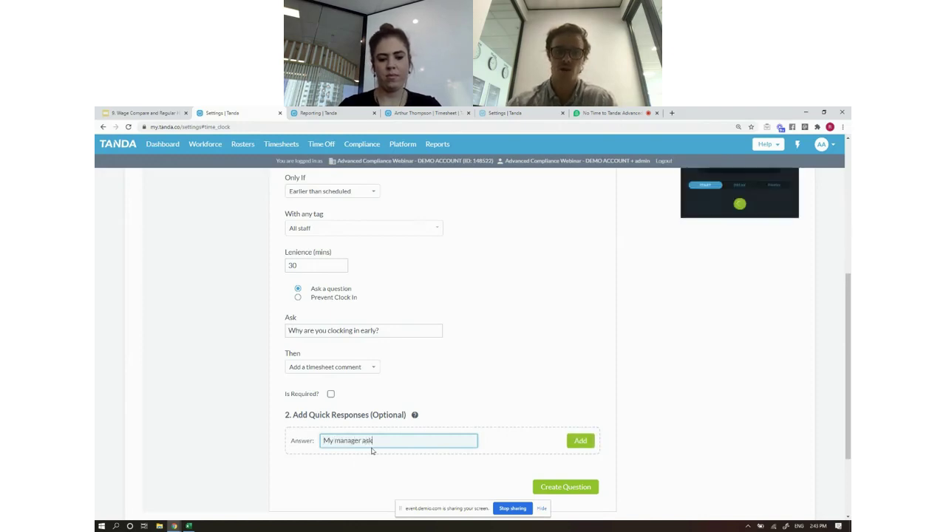
{"action": "type", "text": "ed me too"}
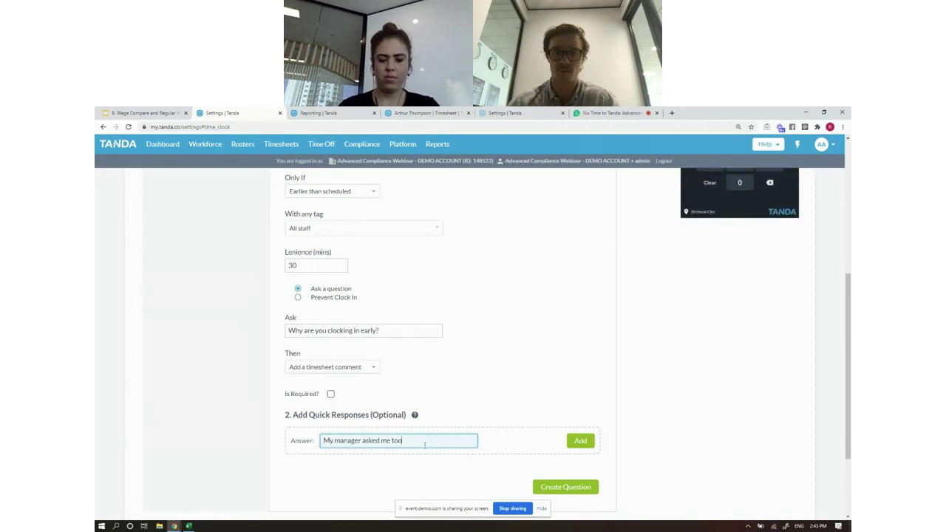
{"action": "left_click", "coordinate": [580, 441]}
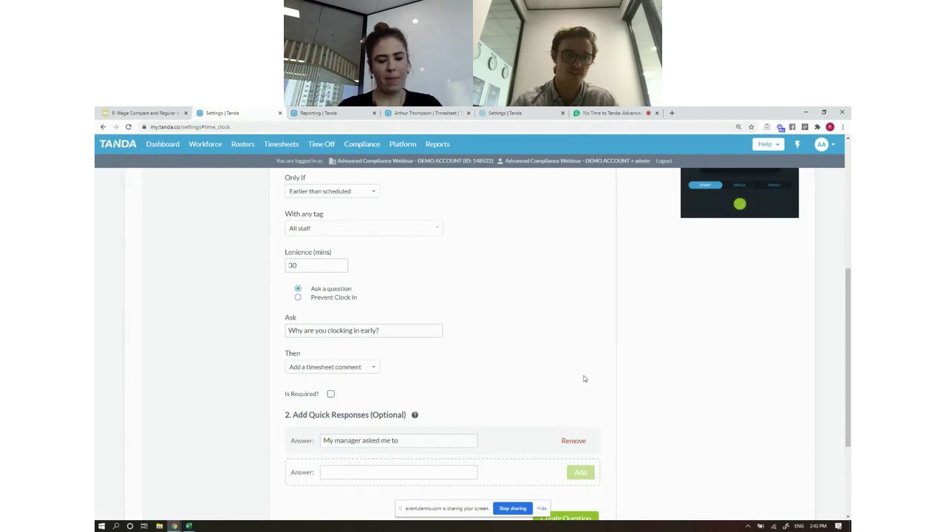
- Add "Keen to start work!" as a second quick response and create the question
{"action": "scroll", "coordinate": [583, 375], "scroll_direction": "down", "scroll_amount": 2}
{"action": "left_click", "coordinate": [345, 393]}
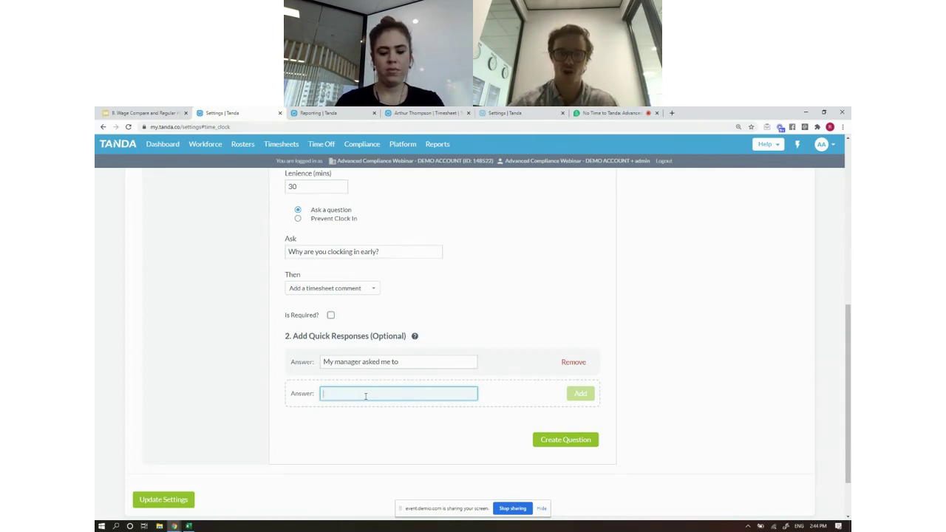
{"action": "type", "text": "Keen to start"}
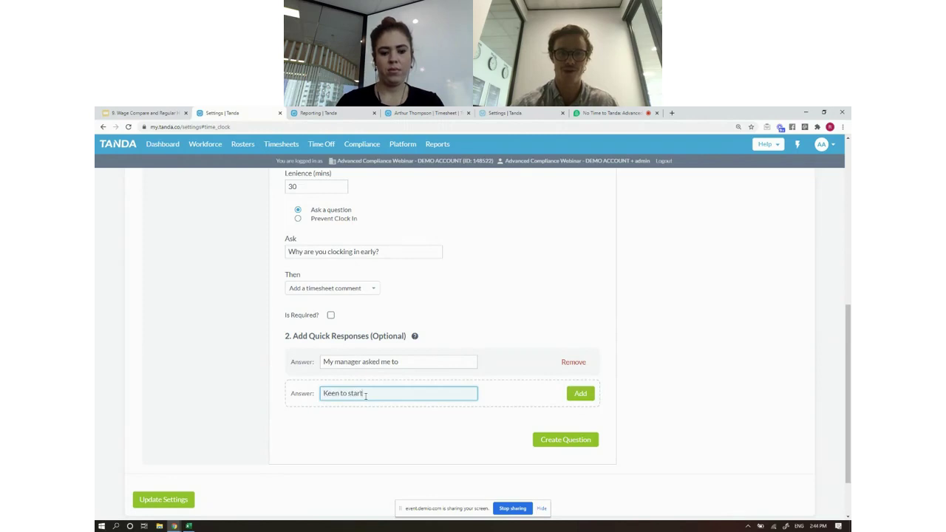
{"action": "type", "text": " wor"}
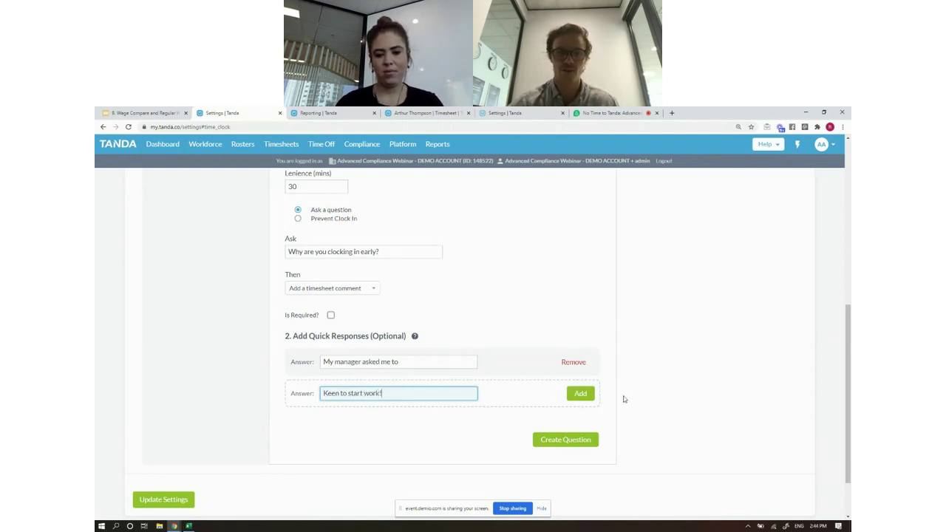
{"action": "type", "text": "k!"}
{"action": "left_click", "coordinate": [584, 393]}
{"action": "left_click", "coordinate": [588, 471]}
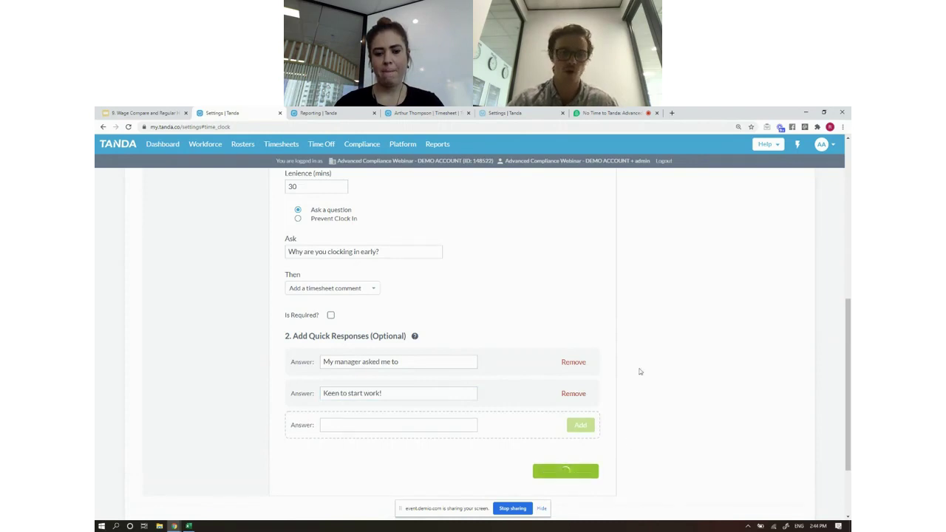
- Review the saved early clock-in question's settings and quick responses, and look at the help options, including Submit Ideas
{"action": "scroll", "coordinate": [612, 363], "scroll_direction": "up", "scroll_amount": 2}
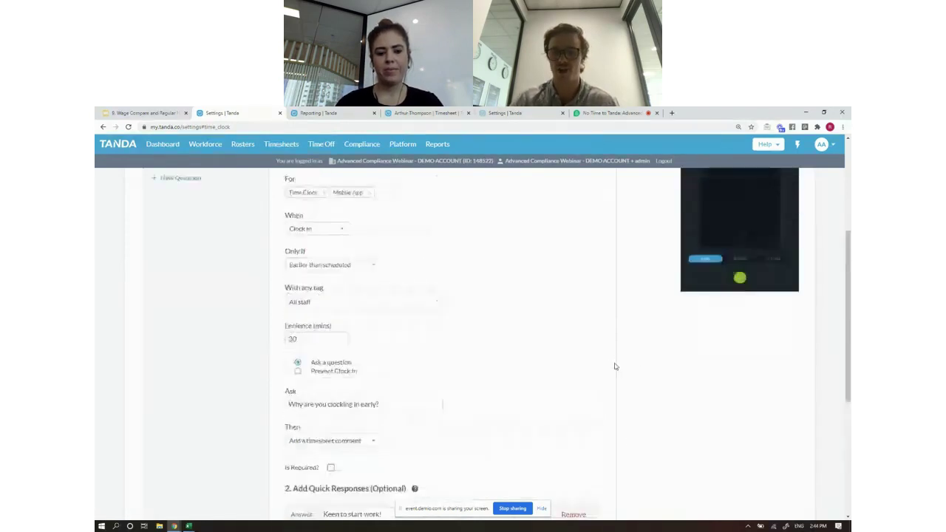
{"action": "scroll", "coordinate": [614, 365], "scroll_direction": "up", "scroll_amount": 2}
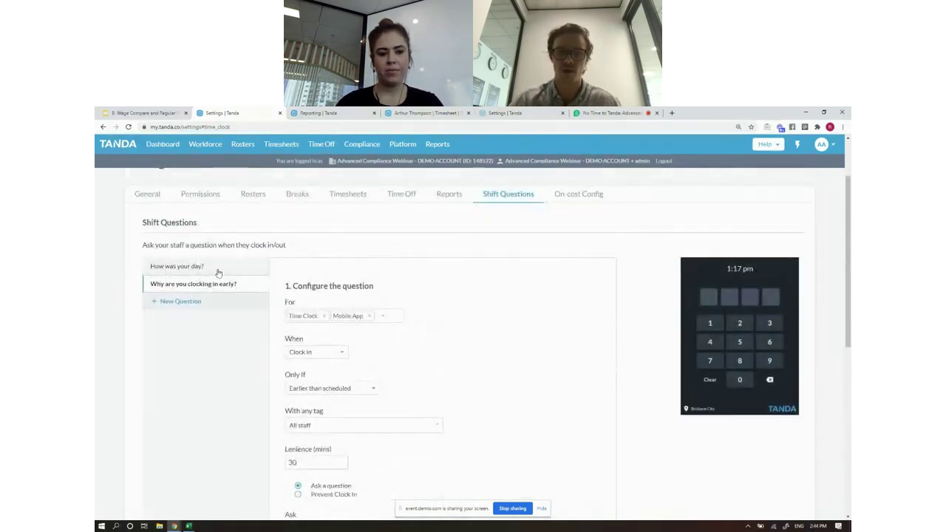
{"action": "scroll", "coordinate": [554, 348], "scroll_direction": "down", "scroll_amount": 2}
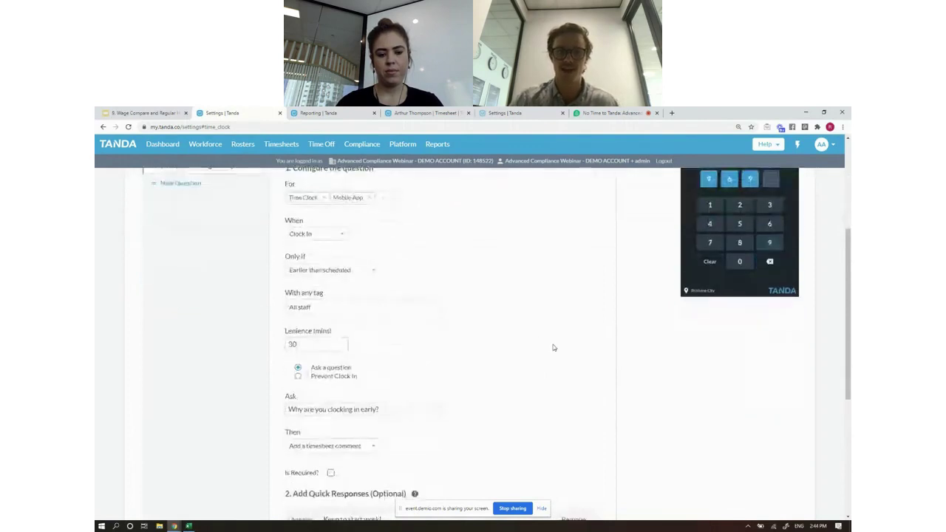
{"action": "scroll", "coordinate": [554, 347], "scroll_direction": "down", "scroll_amount": 2}
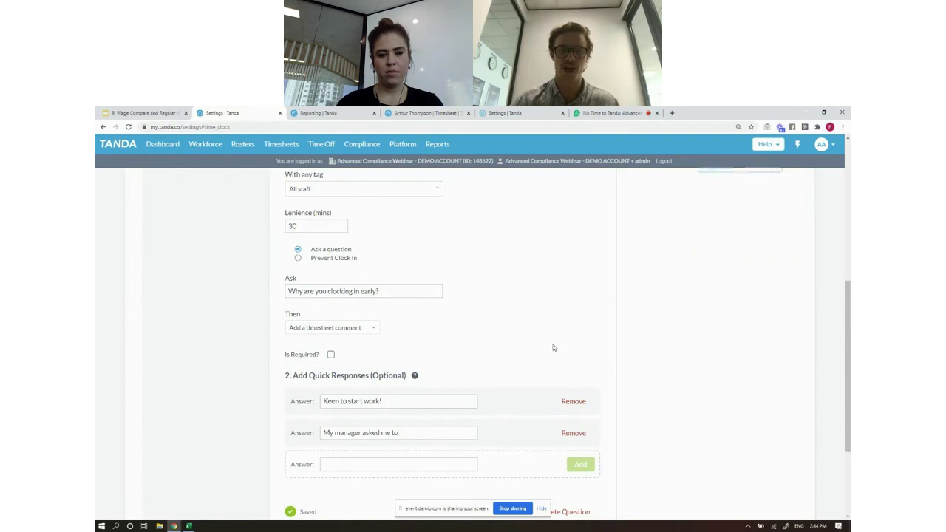
{"action": "scroll", "coordinate": [553, 347], "scroll_direction": "up", "scroll_amount": 2}
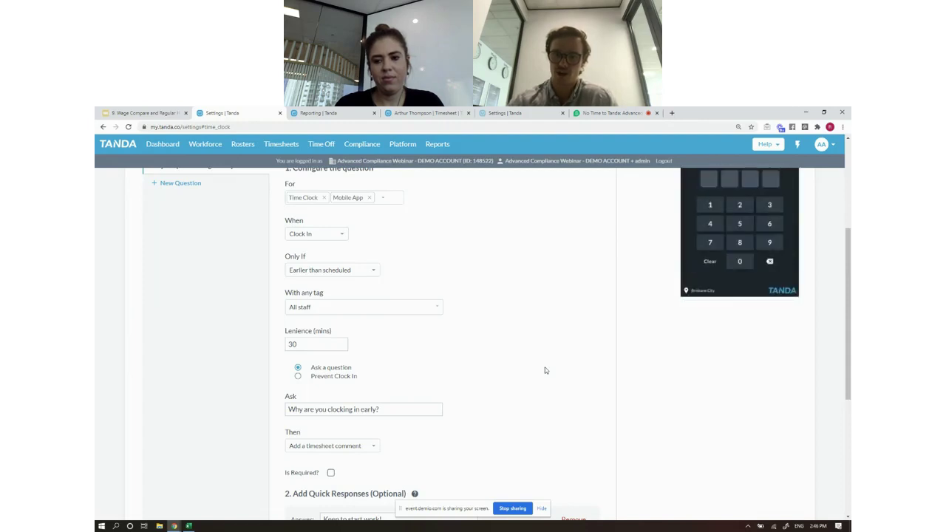
{"action": "scroll", "coordinate": [555, 355], "scroll_direction": "up", "scroll_amount": 2}
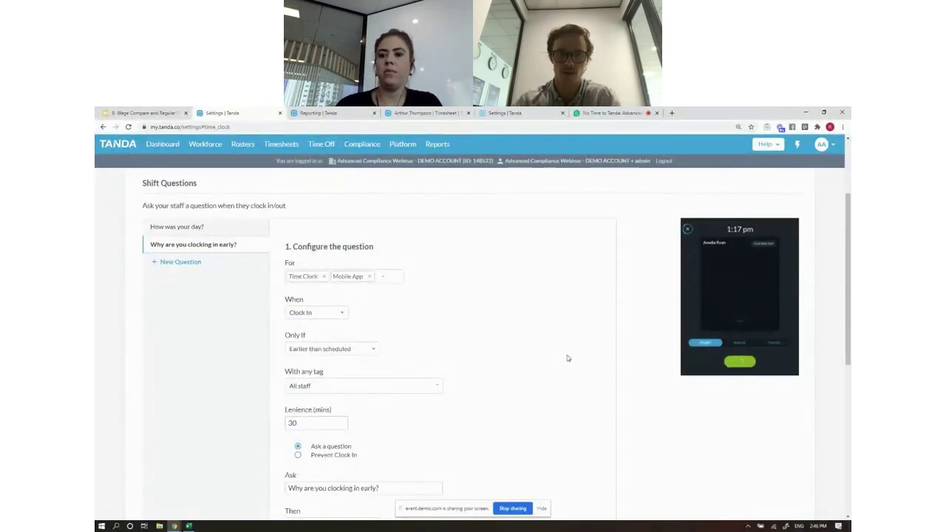
{"action": "left_click", "coordinate": [778, 146]}
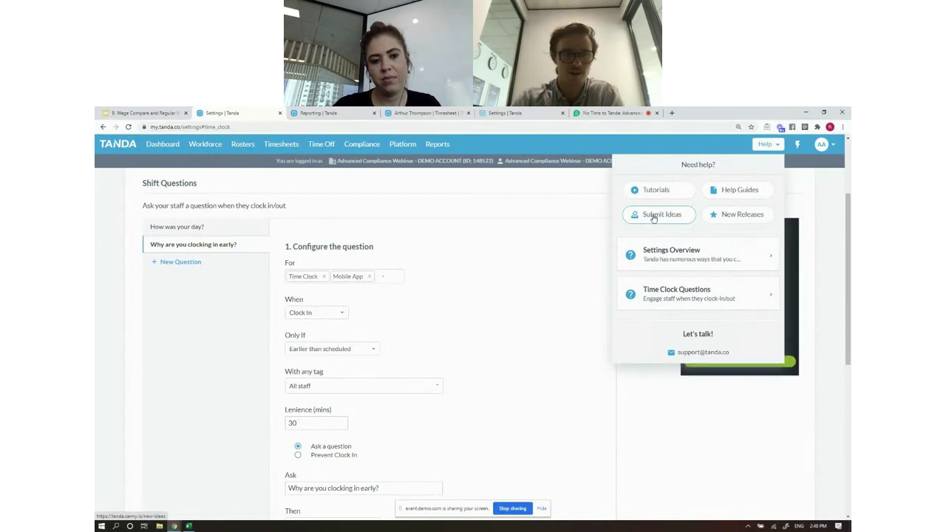
{"action": "left_click", "coordinate": [461, 241]}
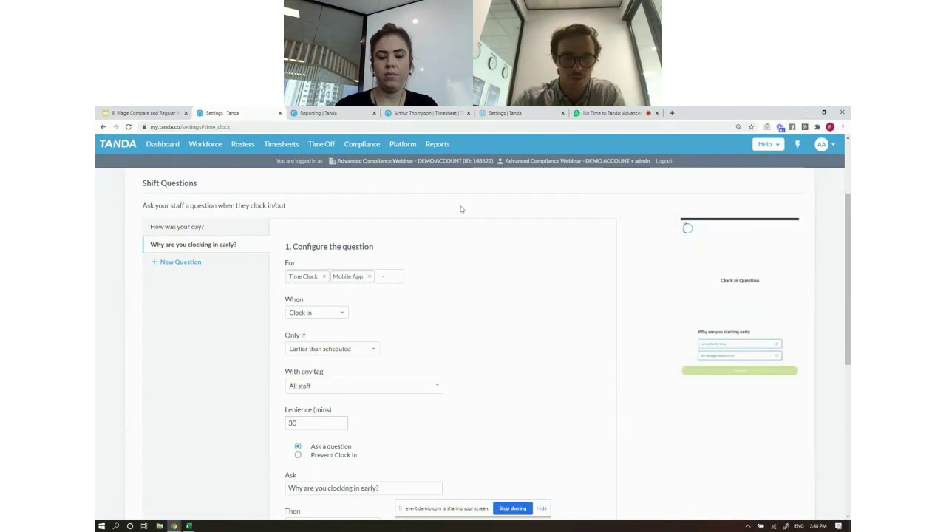
- Add the Shift Comments For Period report to the account from the platform's report templates
{"action": "mouse_move", "coordinate": [452, 147]}
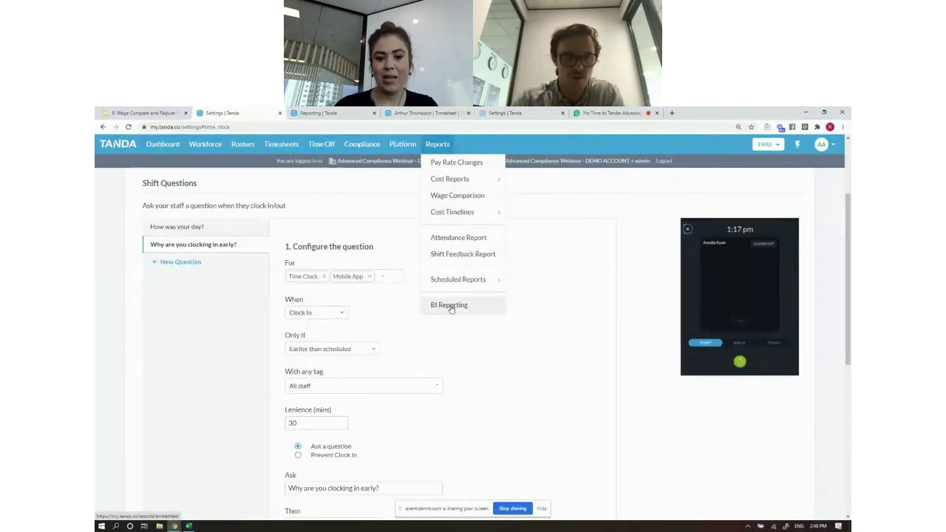
{"action": "left_click", "coordinate": [403, 145]}
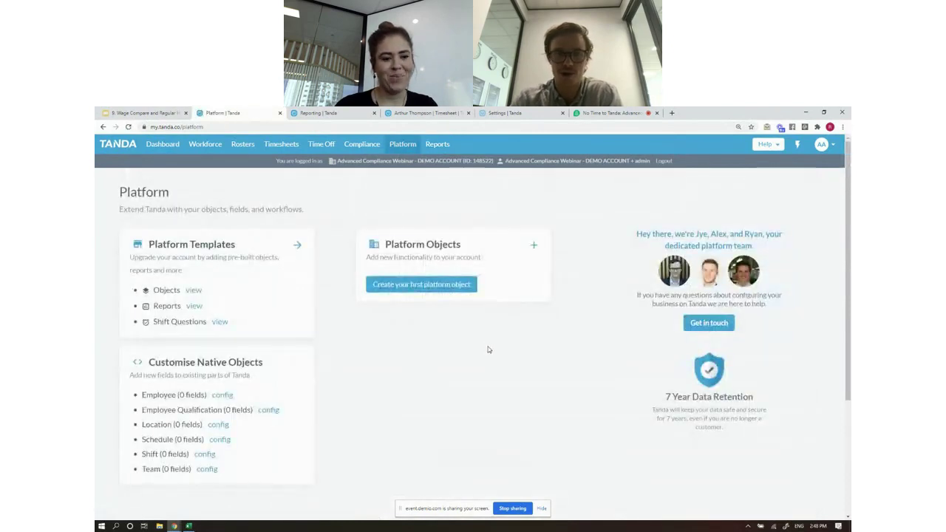
{"action": "left_click", "coordinate": [194, 308]}
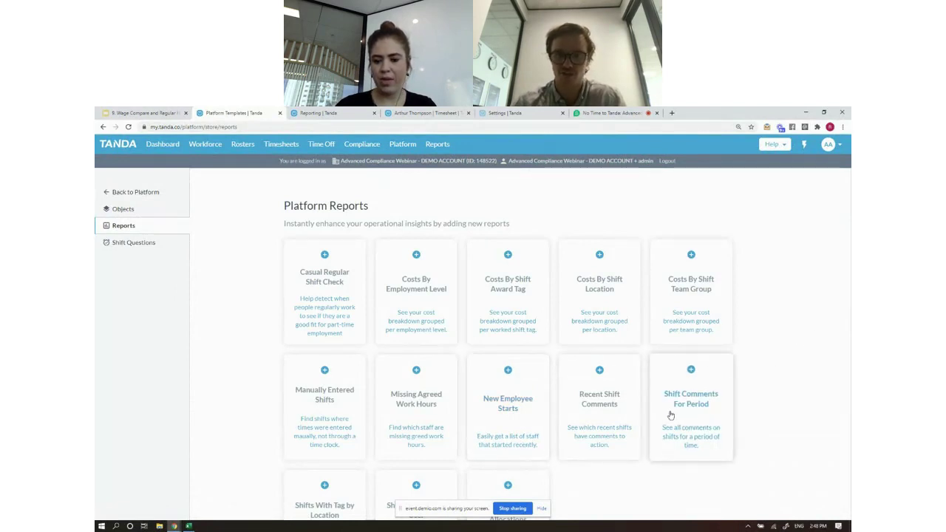
{"action": "left_click", "coordinate": [692, 405]}
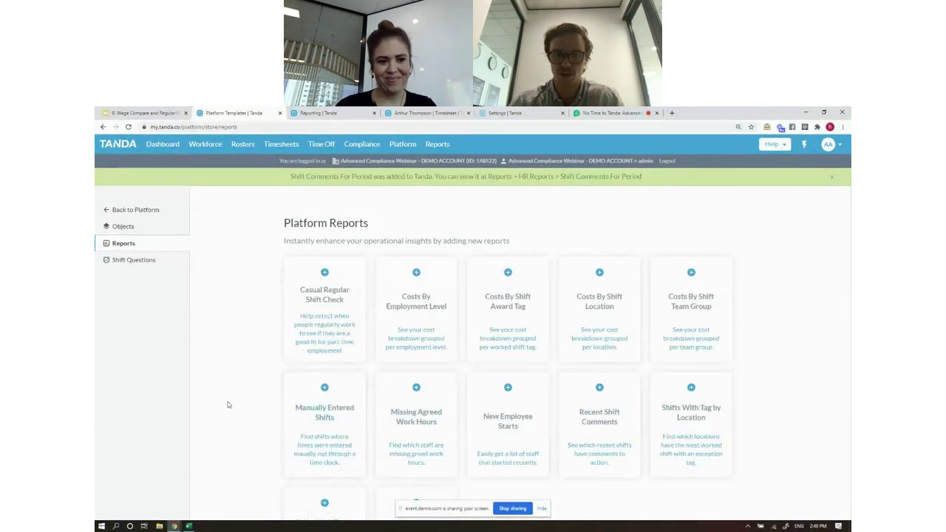
- Open the Shift Comments For Period report and examine its period and comment text filters
{"action": "mouse_move", "coordinate": [441, 146]}
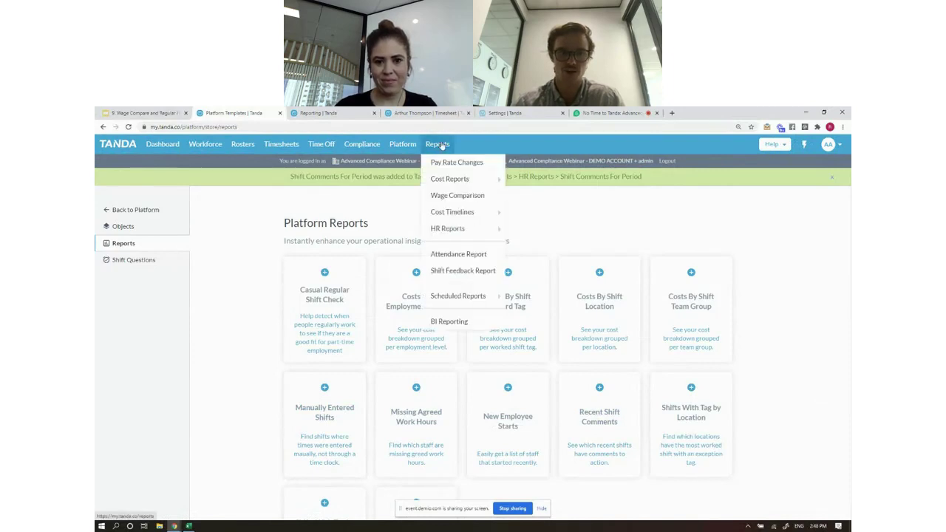
{"action": "mouse_move", "coordinate": [444, 229]}
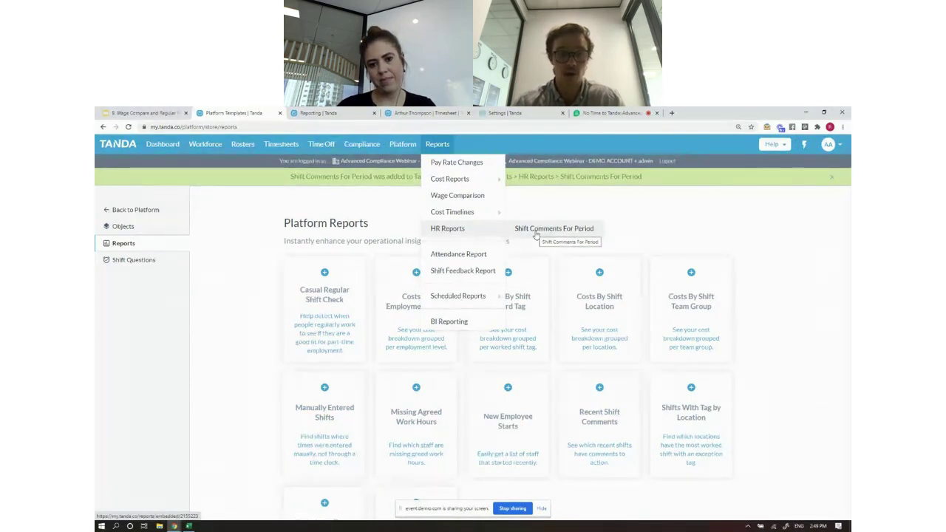
{"action": "left_click", "coordinate": [537, 234]}
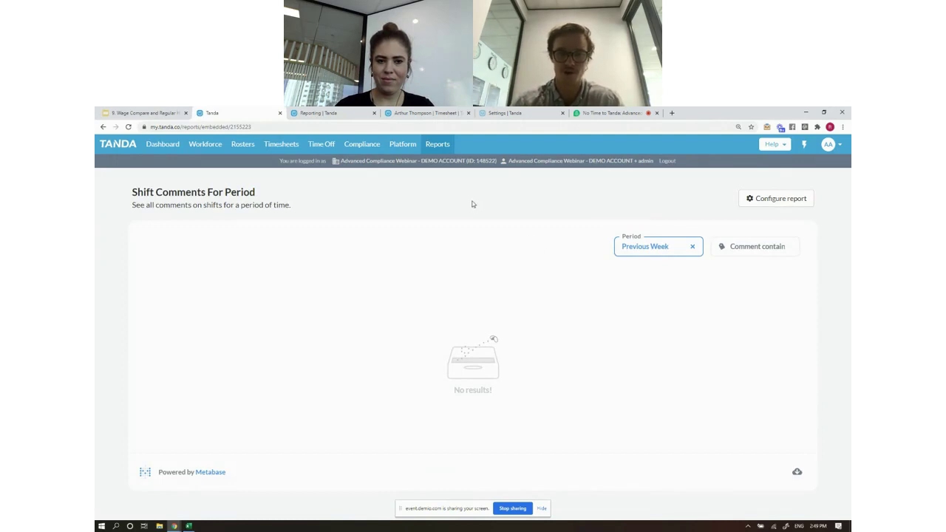
{"action": "left_click", "coordinate": [667, 248]}
{"action": "left_click", "coordinate": [744, 276]}
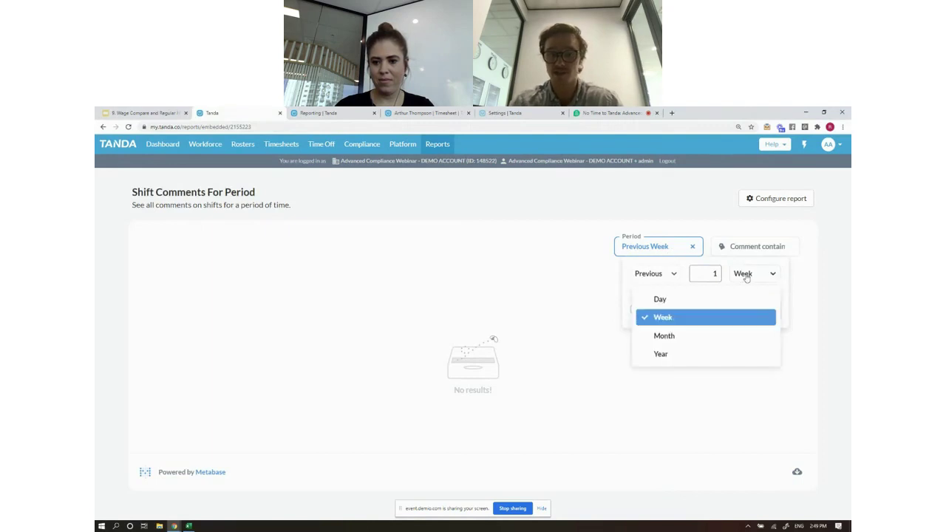
{"action": "left_click", "coordinate": [761, 244]}
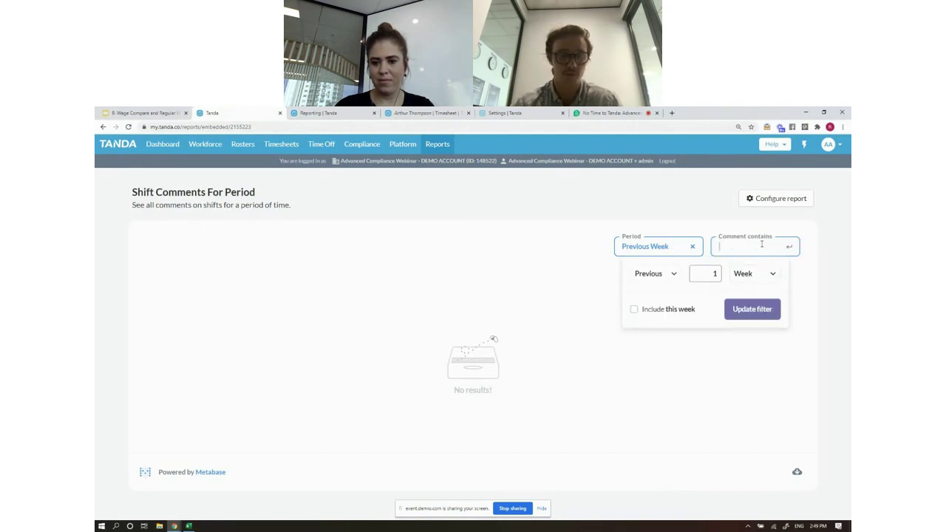
- Open the configuration of the Shift Comments For Period report and examine which roles can be given access
{"action": "left_click", "coordinate": [573, 270]}
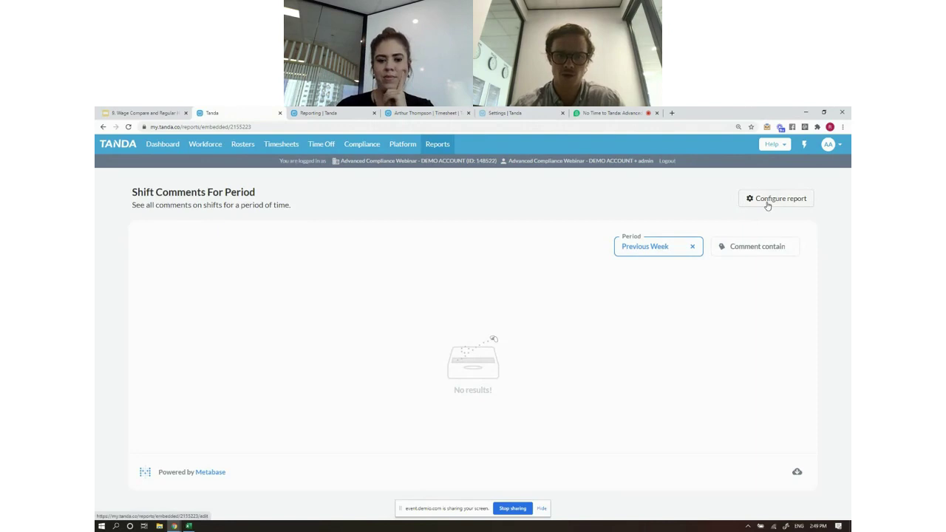
{"action": "left_click", "coordinate": [808, 202]}
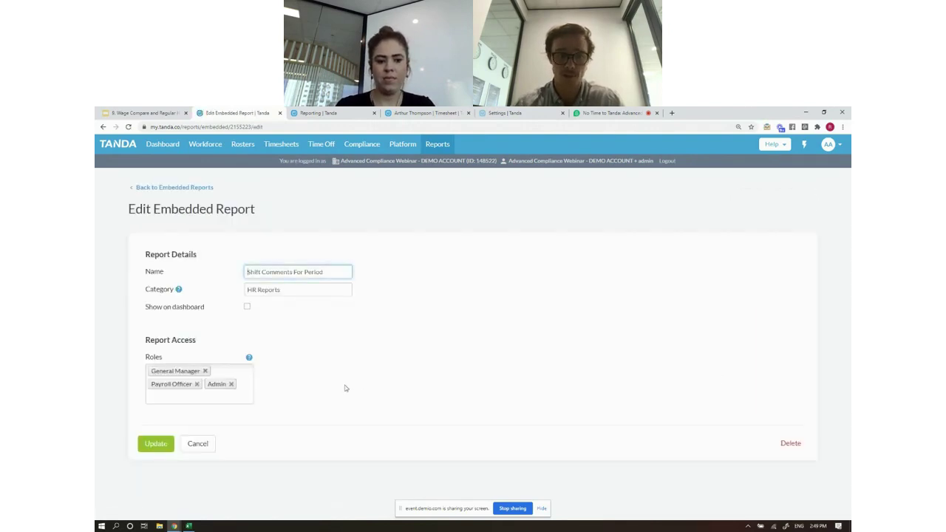
{"action": "left_click", "coordinate": [191, 391]}
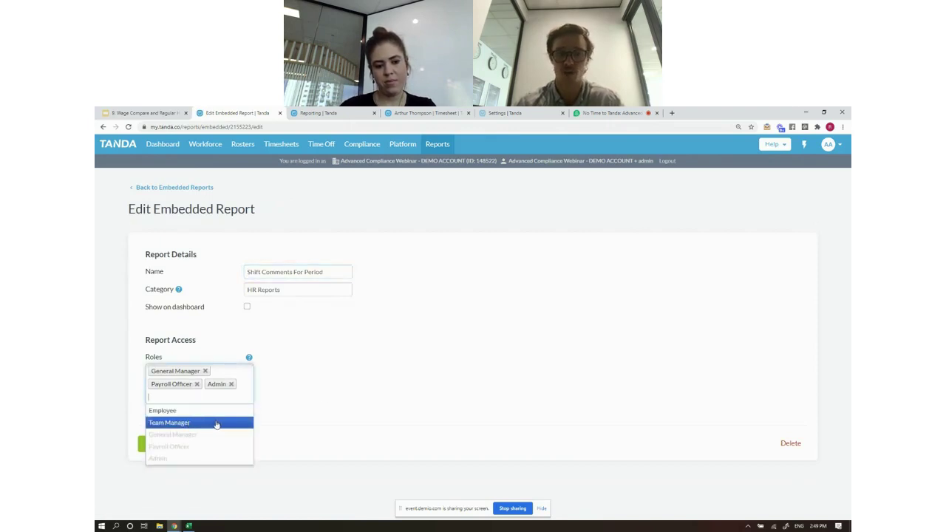
{"action": "left_click", "coordinate": [444, 386]}
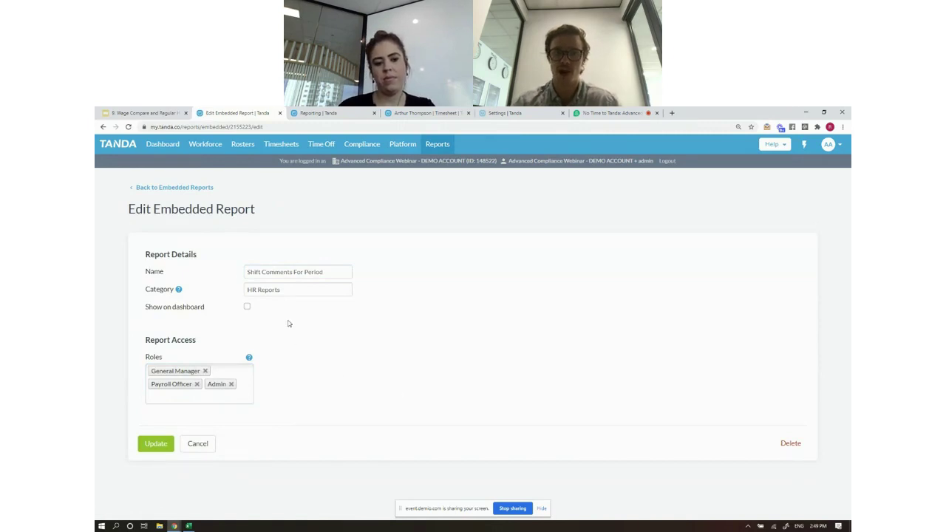
- Set the Shift Comments For Period report to show on the dashboard, save the change and view it there
{"action": "left_click", "coordinate": [247, 306]}
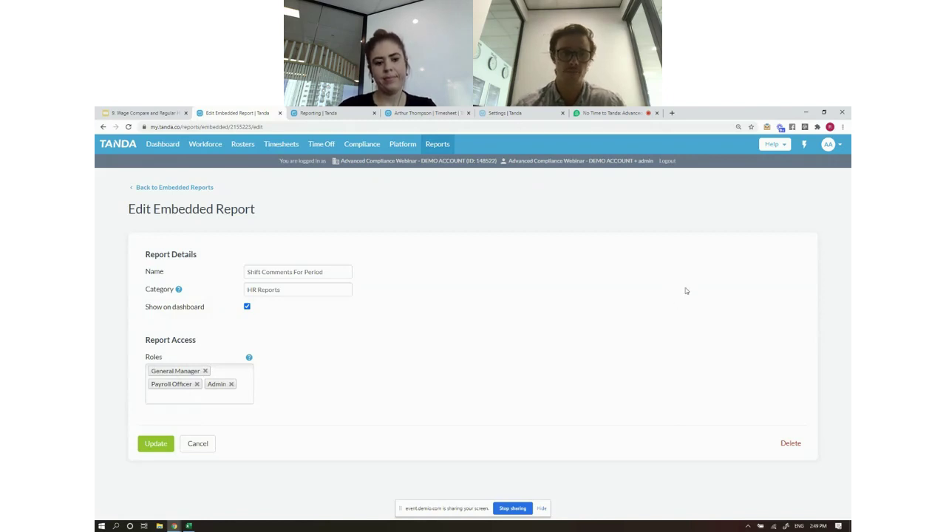
{"action": "left_click", "coordinate": [156, 443]}
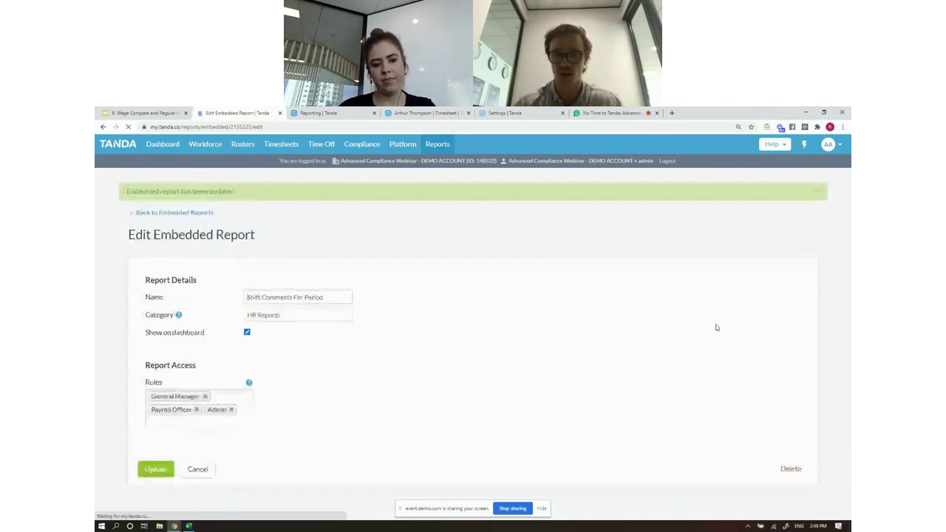
{"action": "left_click", "coordinate": [164, 144]}
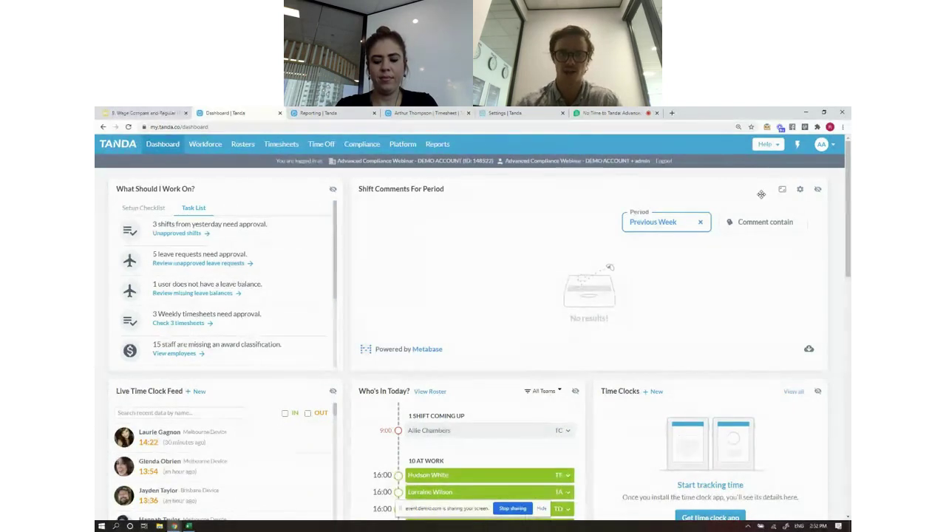
- Switch to the Wage Compare and Regular Hours presentation in Google Slides and display the Next Steps & Follow Up slide
{"action": "left_click", "coordinate": [154, 112]}
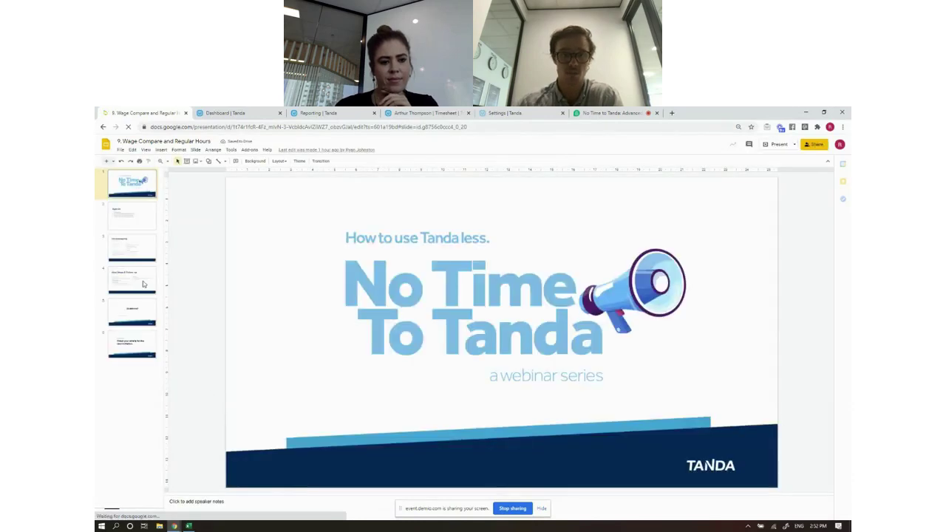
{"action": "left_click", "coordinate": [143, 283]}
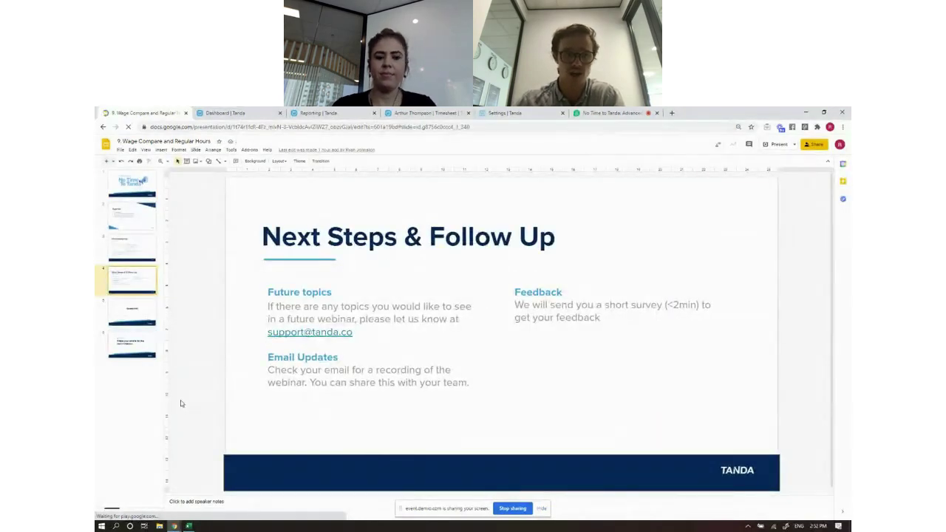